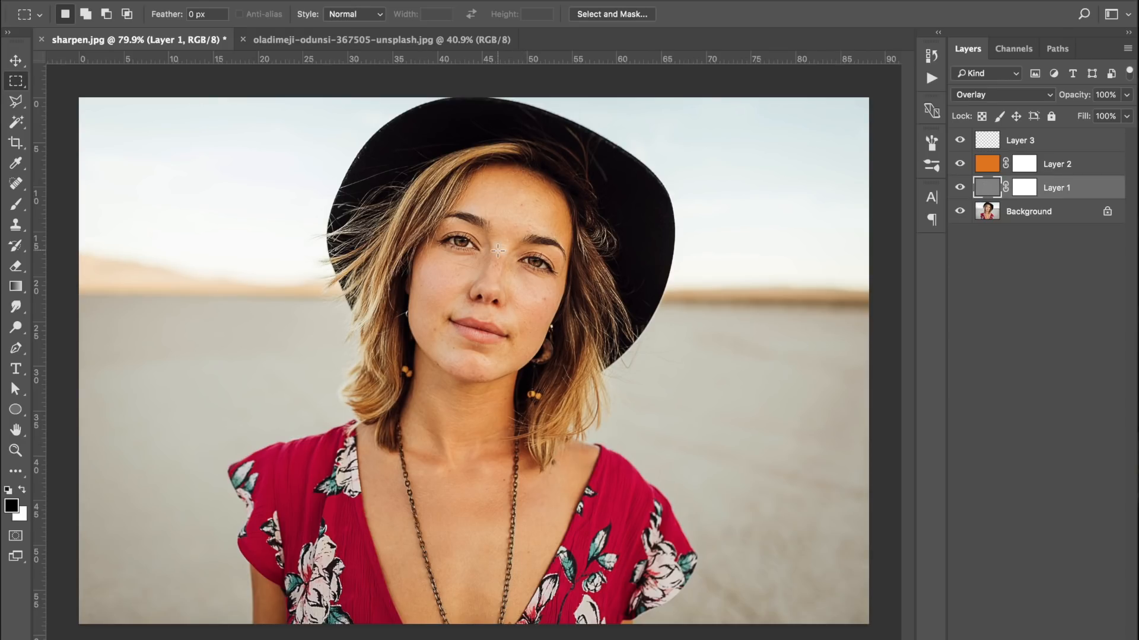
Delete Layer 1, Layer 2 and Layer 3 from sharpen.jpg, keeping only the Background
{"action": "left_click", "coordinate": [1091, 150], "text": "shift"}
{"action": "key", "text": "Delete"}
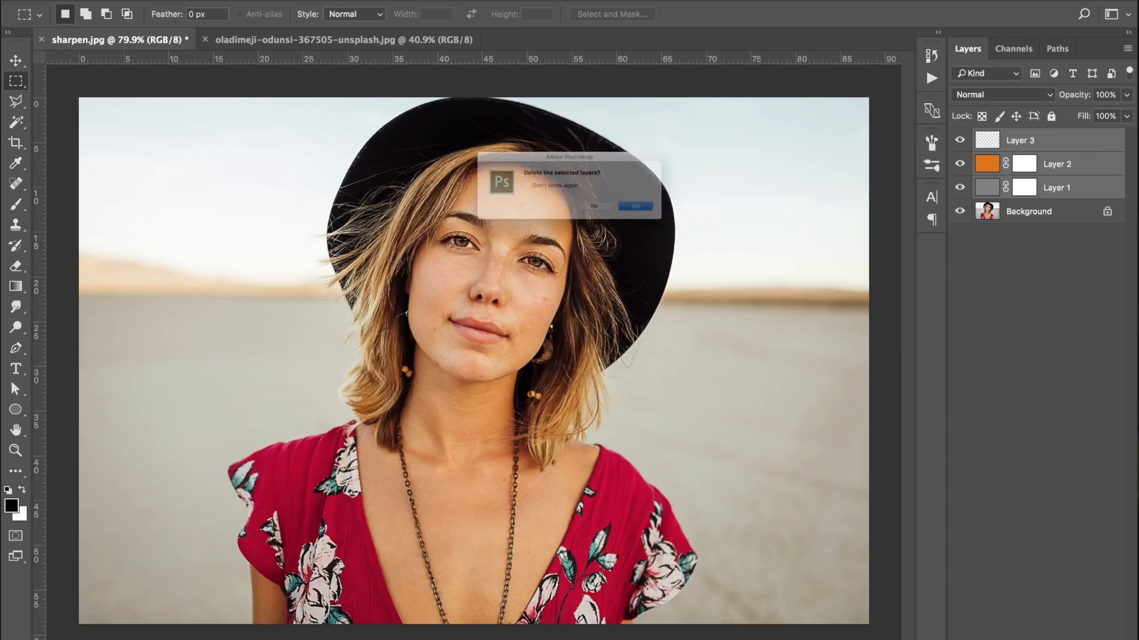
{"action": "left_click", "coordinate": [690, 227]}
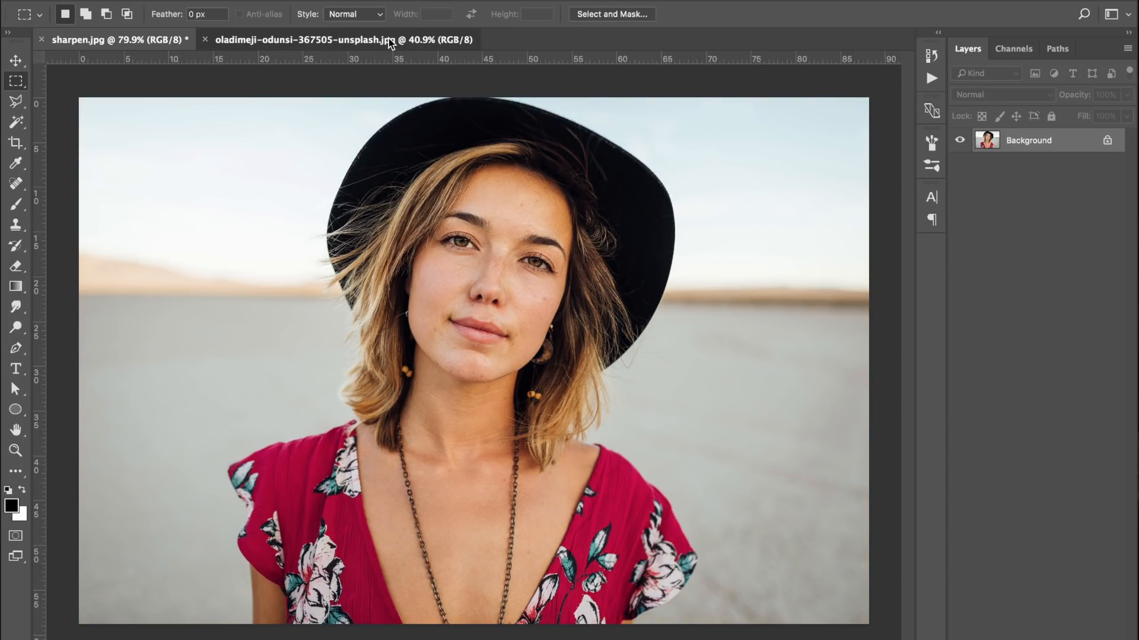
Look over both open portraits and bring the Unsplash portrait document to the front
{"action": "left_click", "coordinate": [389, 38]}
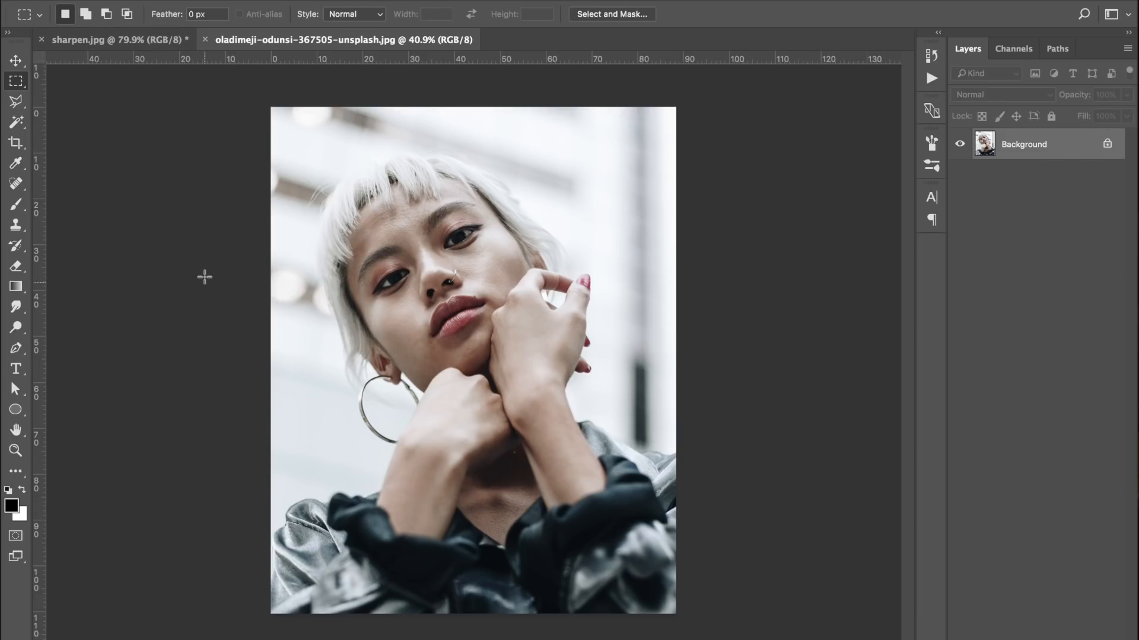
{"action": "left_click", "coordinate": [106, 39]}
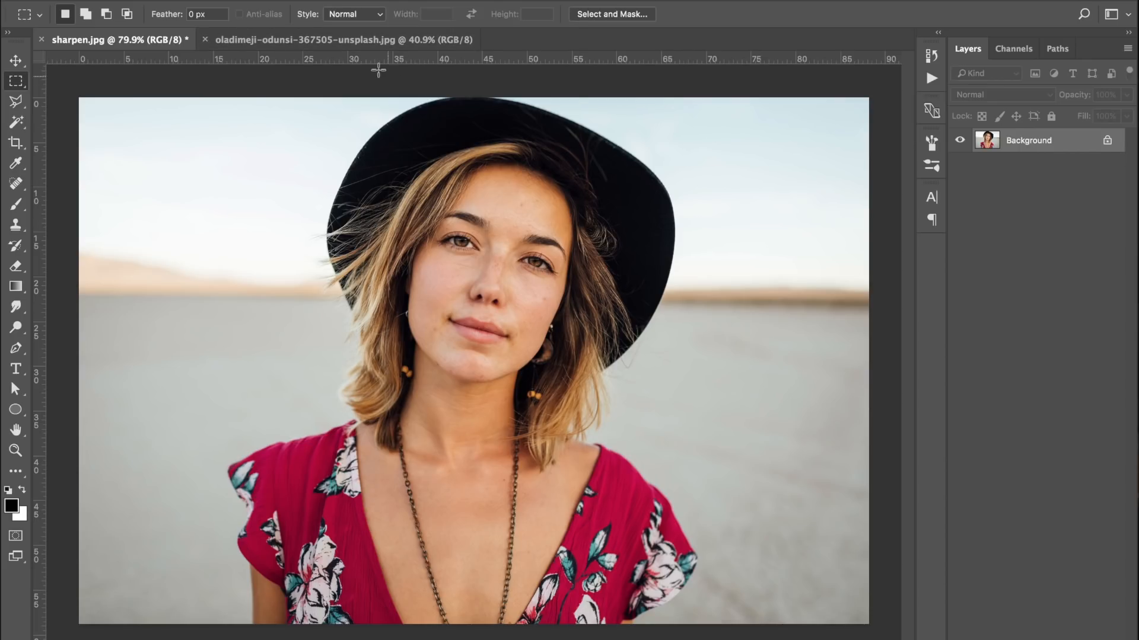
{"action": "left_click", "coordinate": [343, 39]}
Switch to the browser, look through the best sellers on mattnseb.com, and return to Photoshop
{"action": "key", "text": "super+Tab"}
{"action": "left_click", "coordinate": [677, 333]}
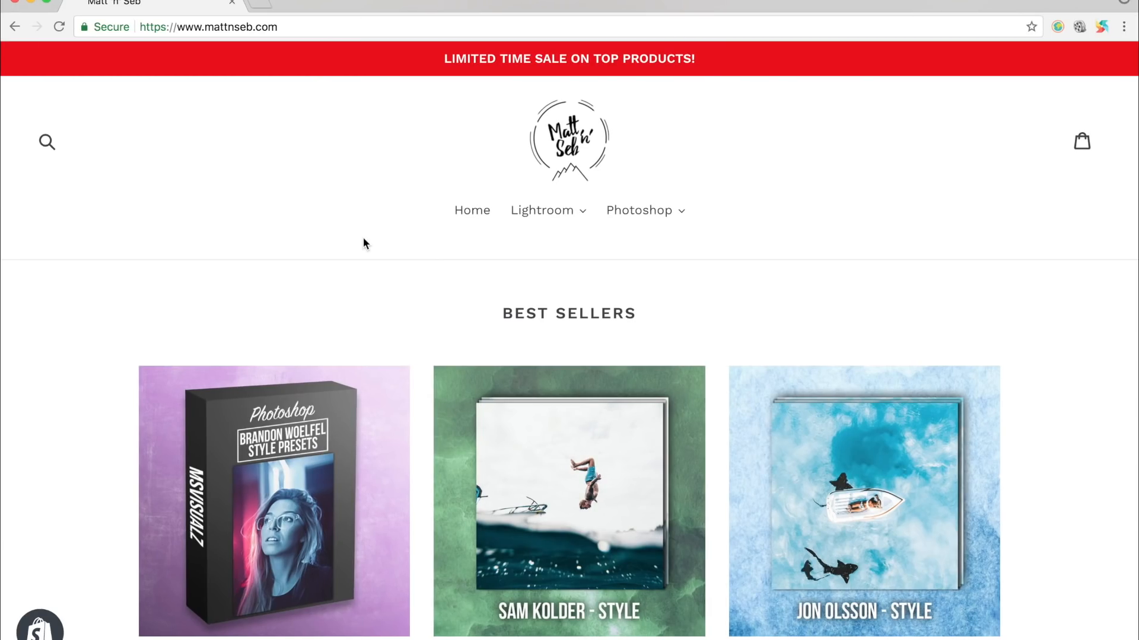
{"action": "scroll", "coordinate": [363, 244], "scroll_direction": "down", "scroll_amount": 5}
{"action": "scroll", "coordinate": [362, 243], "scroll_direction": "up", "scroll_amount": 5}
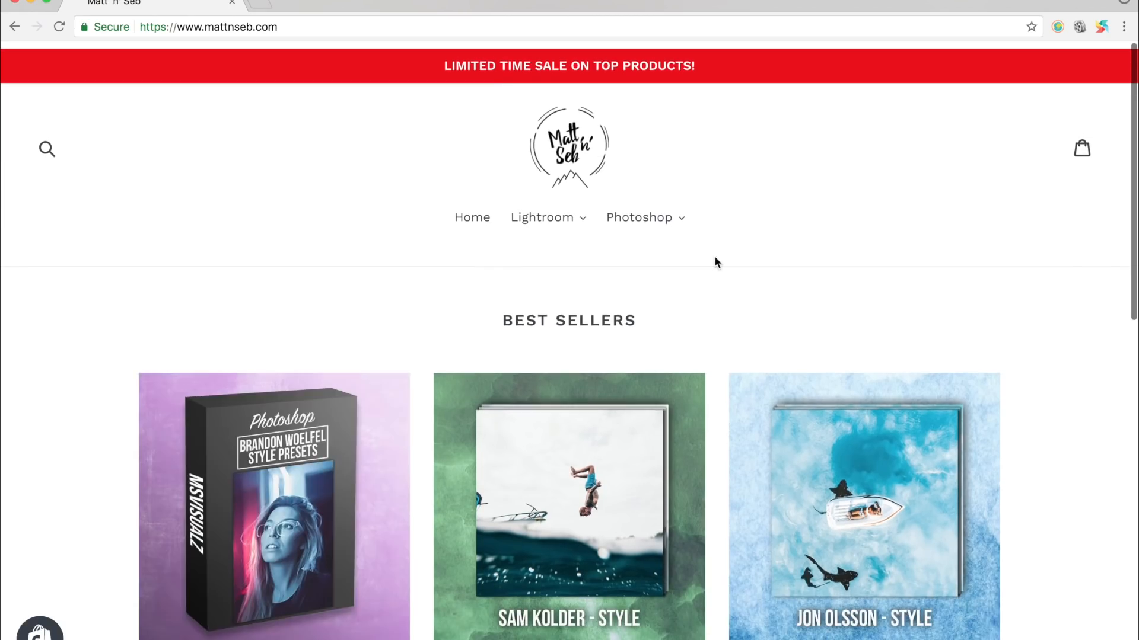
{"action": "left_click", "coordinate": [658, 221]}
{"action": "left_click", "coordinate": [667, 256]}
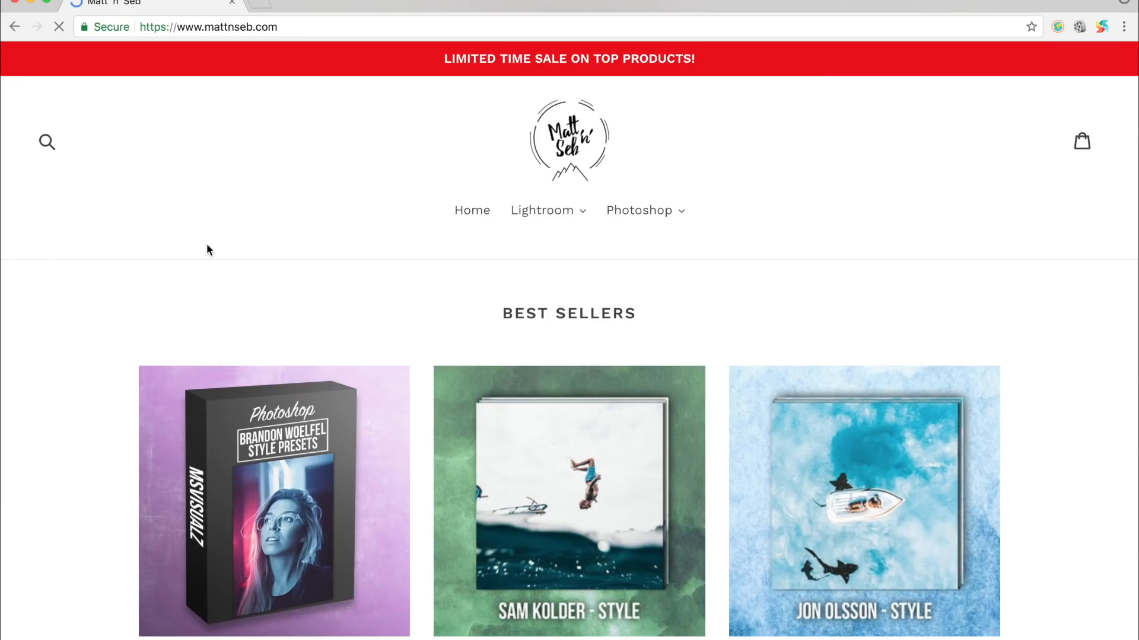
{"action": "scroll", "coordinate": [208, 249], "scroll_direction": "down", "scroll_amount": 5}
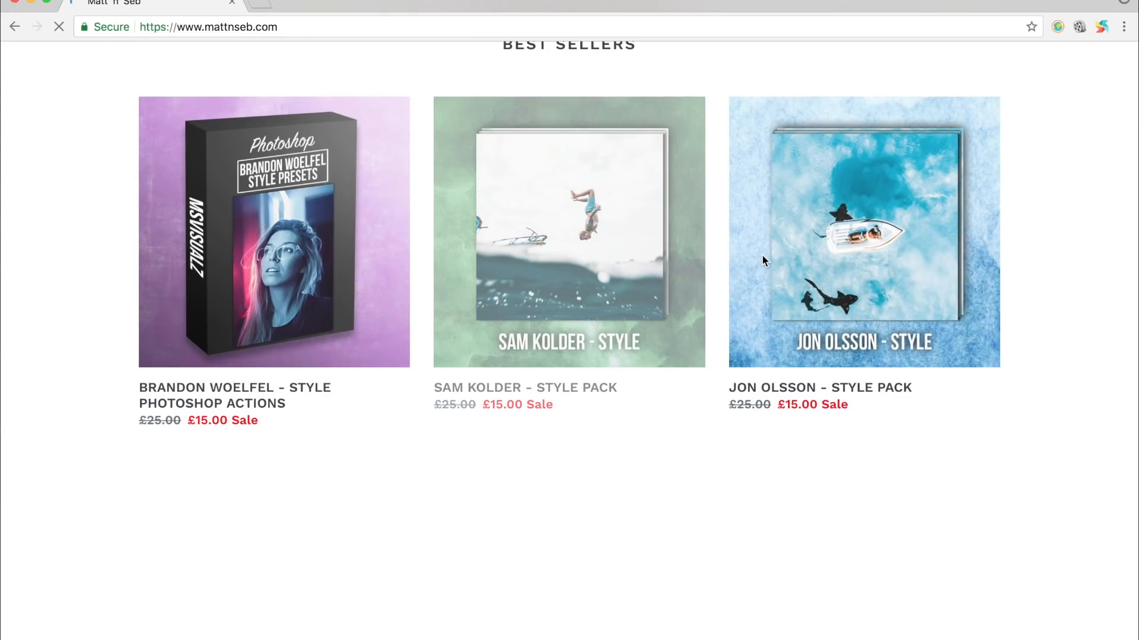
{"action": "scroll", "coordinate": [396, 424], "scroll_direction": "down", "scroll_amount": 3}
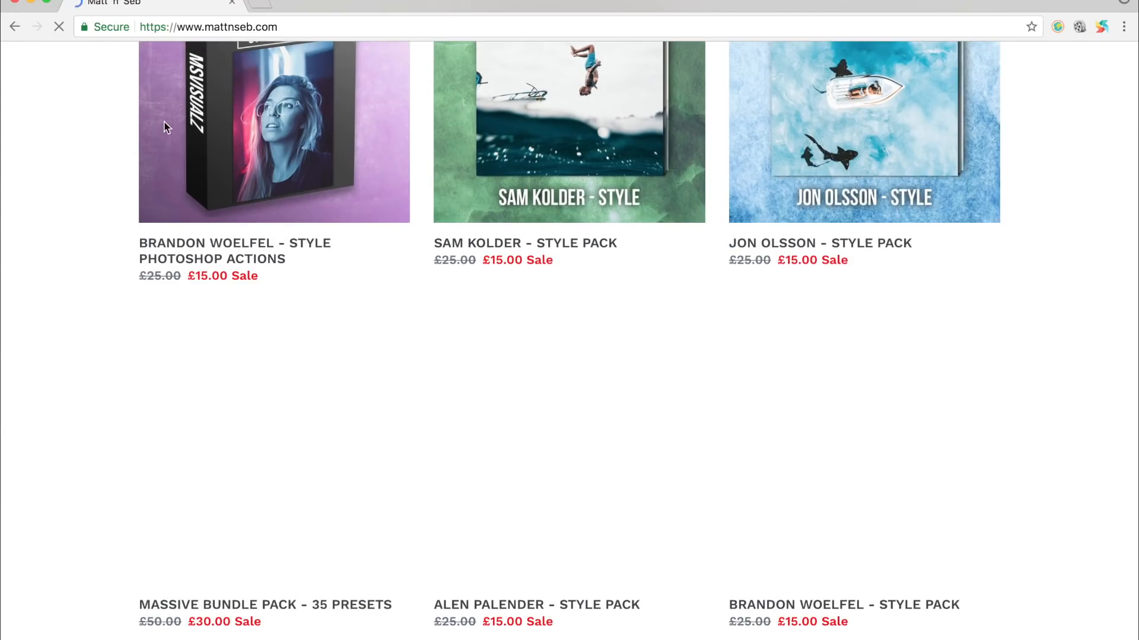
{"action": "key", "text": "super+Tab"}
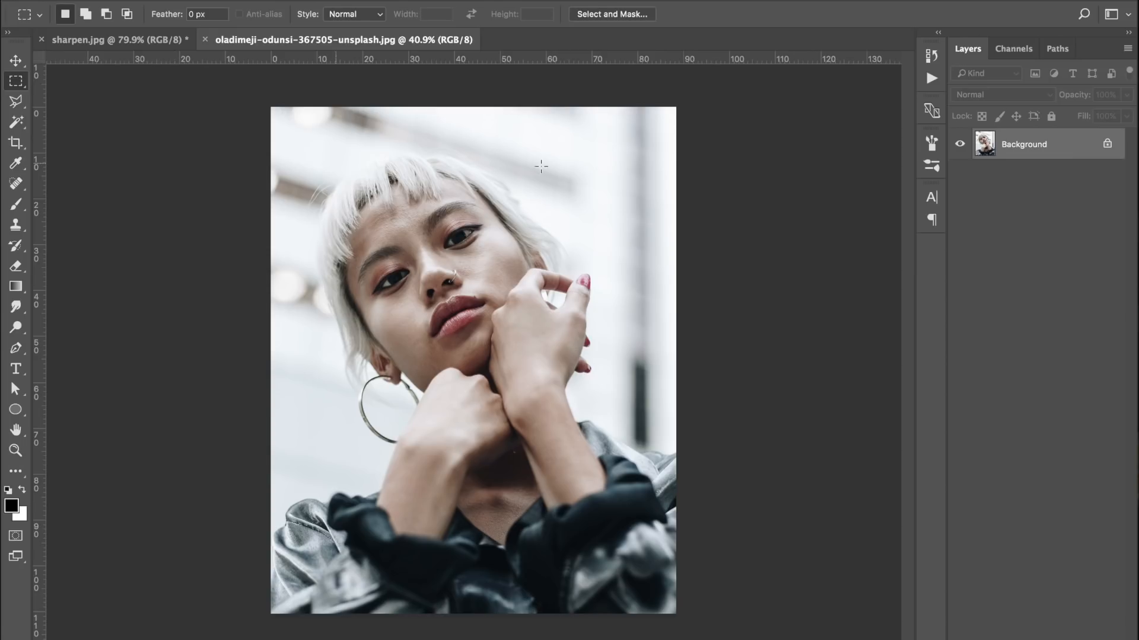
Unlock the portrait's Background layer and duplicate it as Layer 0 copy
{"action": "scroll", "coordinate": [395, 236], "scroll_direction": "up", "scroll_amount": 3}
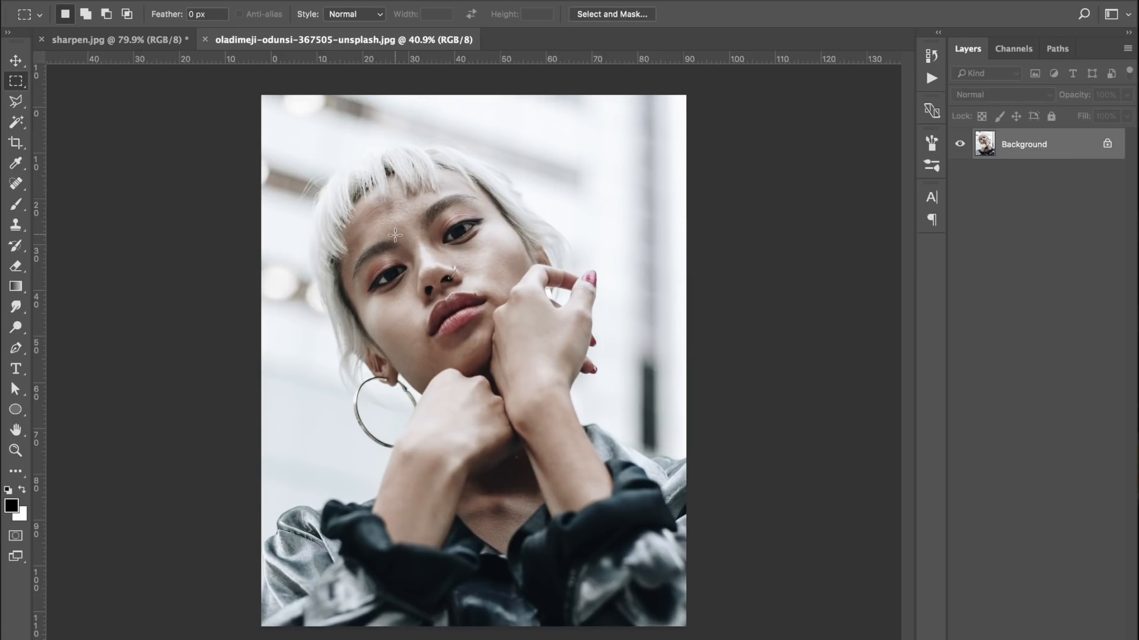
{"action": "scroll", "coordinate": [395, 236], "scroll_direction": "up", "scroll_amount": 5}
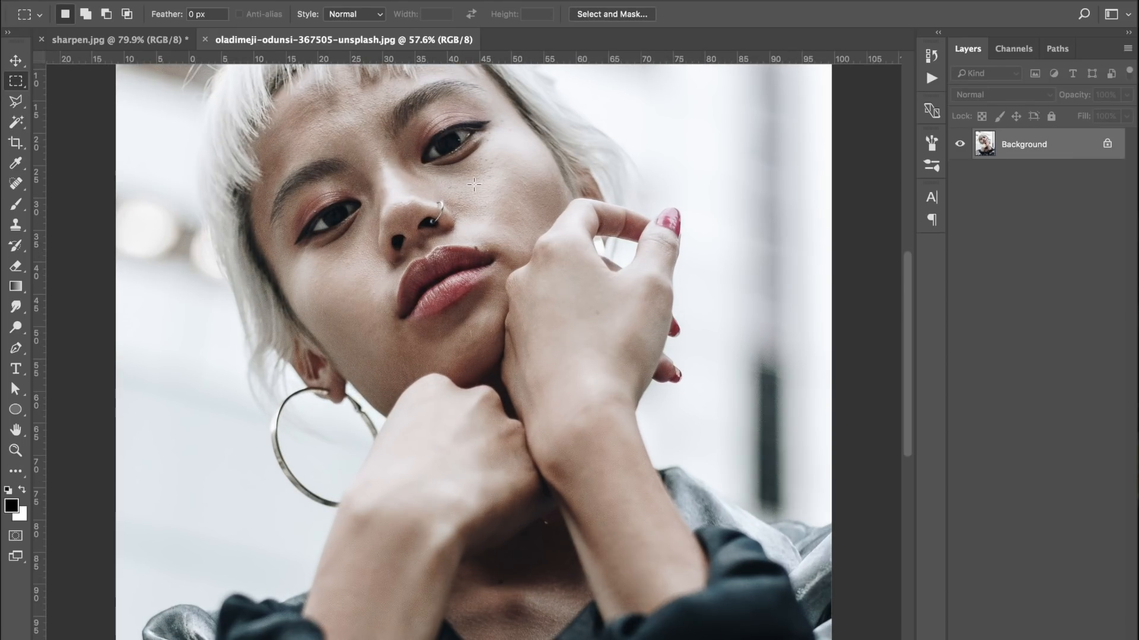
{"action": "scroll", "coordinate": [332, 155], "scroll_direction": "up", "scroll_amount": 4}
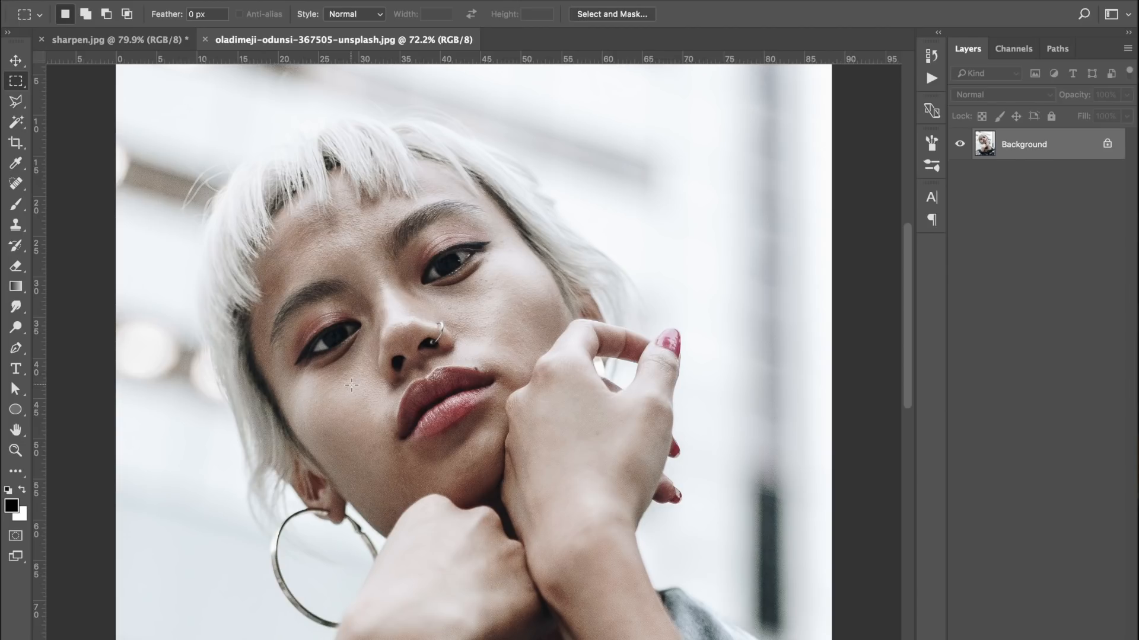
{"action": "left_click", "coordinate": [1107, 143]}
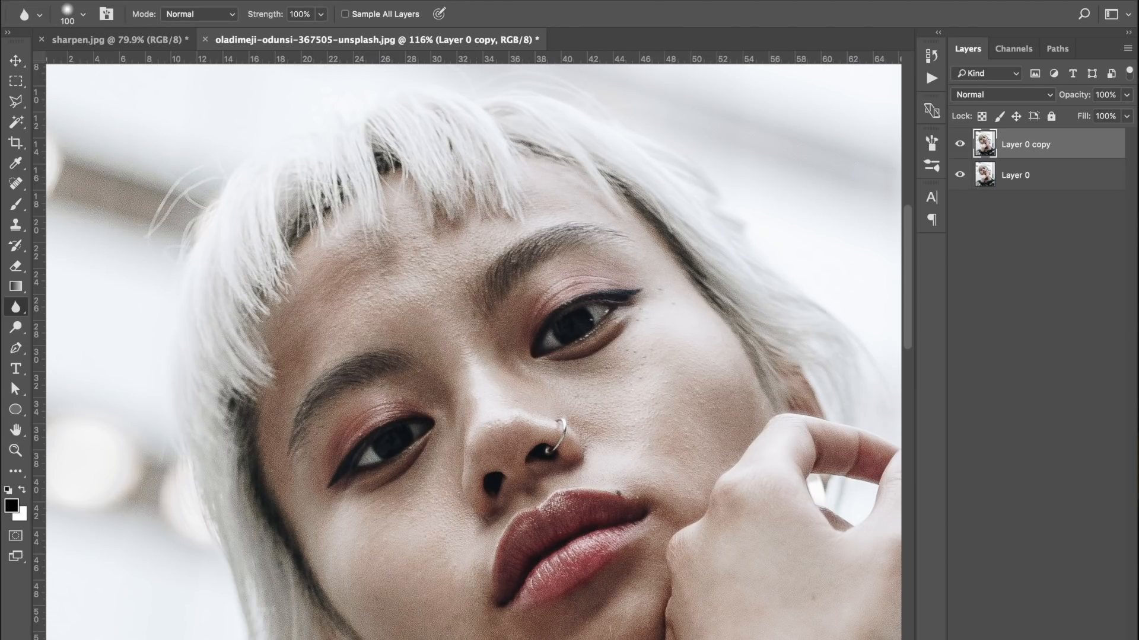
Open the Camera Raw Filter for Layer 0 copy and bring up its Detail settings with the face at 100% zoom
{"action": "left_click", "coordinate": [389, 1]}
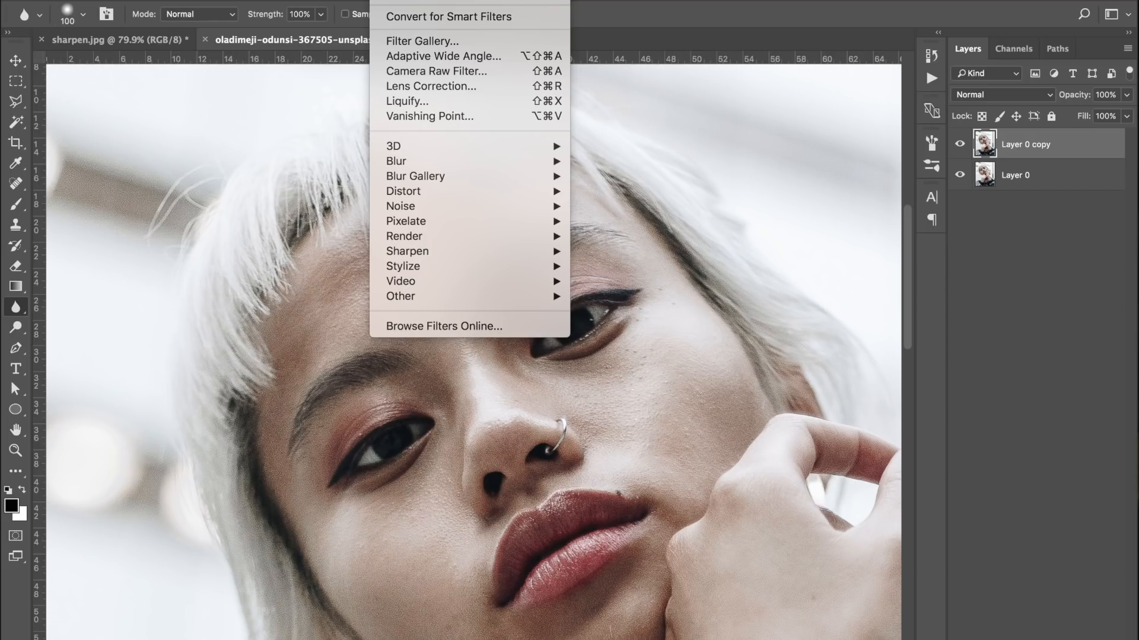
{"action": "left_click", "coordinate": [545, 72]}
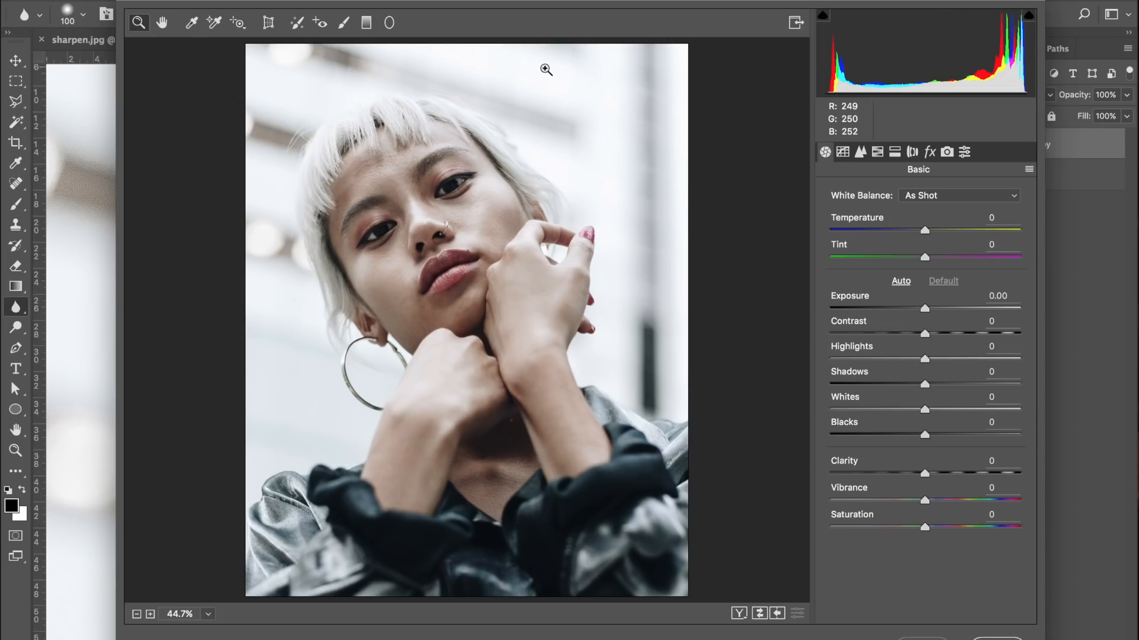
{"action": "left_click", "coordinate": [860, 152]}
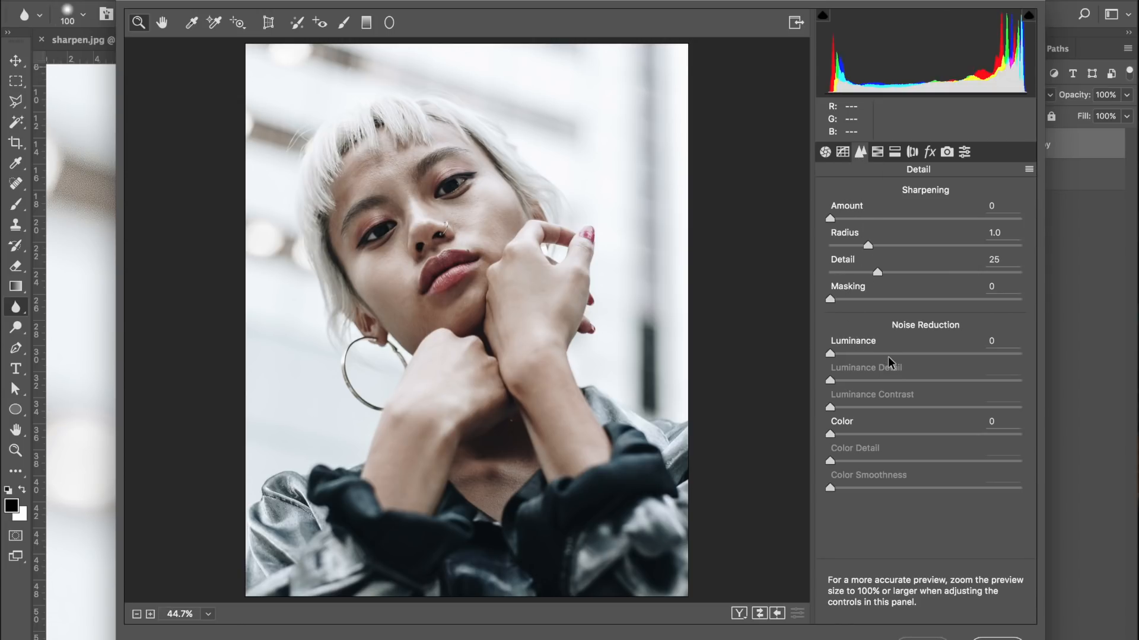
{"action": "left_click", "coordinate": [388, 172]}
{"action": "left_click", "coordinate": [362, 195]}
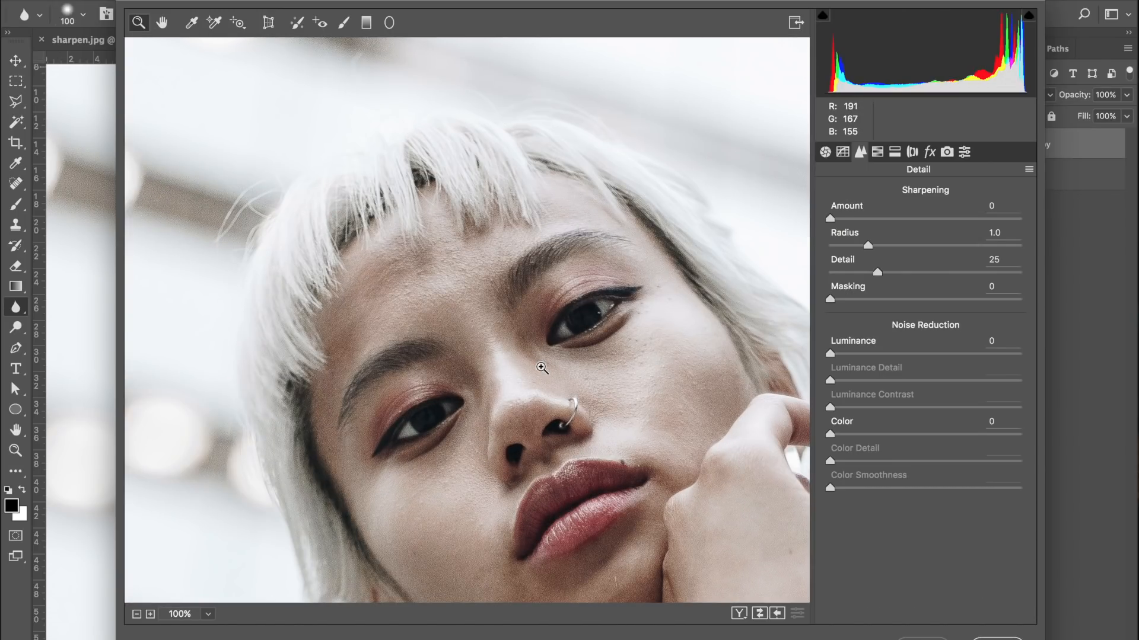
Set the Luminance noise reduction to 100 and apply the Camera Raw Filter to Layer 0 copy
{"action": "left_click", "coordinate": [908, 353]}
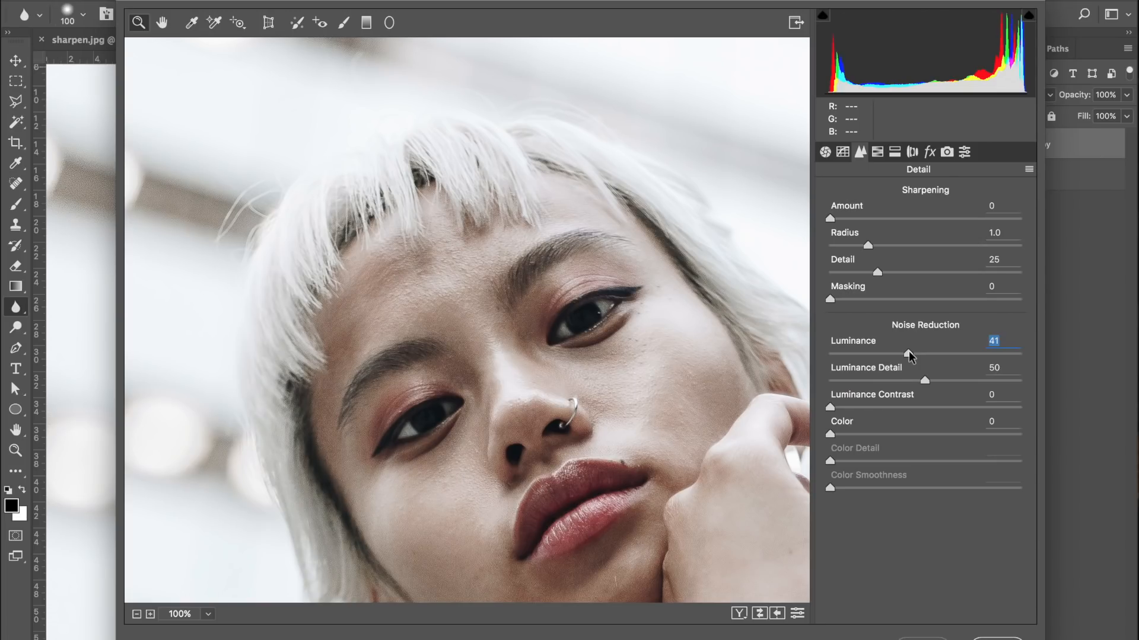
{"action": "left_click_drag", "start_coordinate": [908, 354], "coordinate": [959, 354]}
{"action": "double_click", "coordinate": [959, 353]}
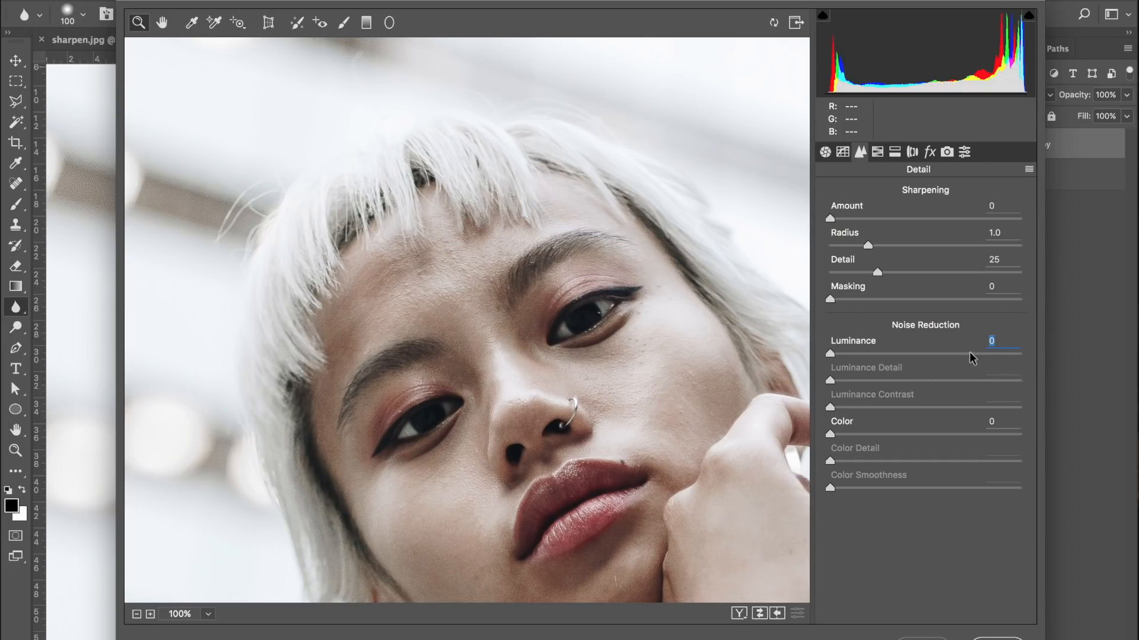
{"action": "type", "text": "100"}
{"action": "key", "text": "Return"}
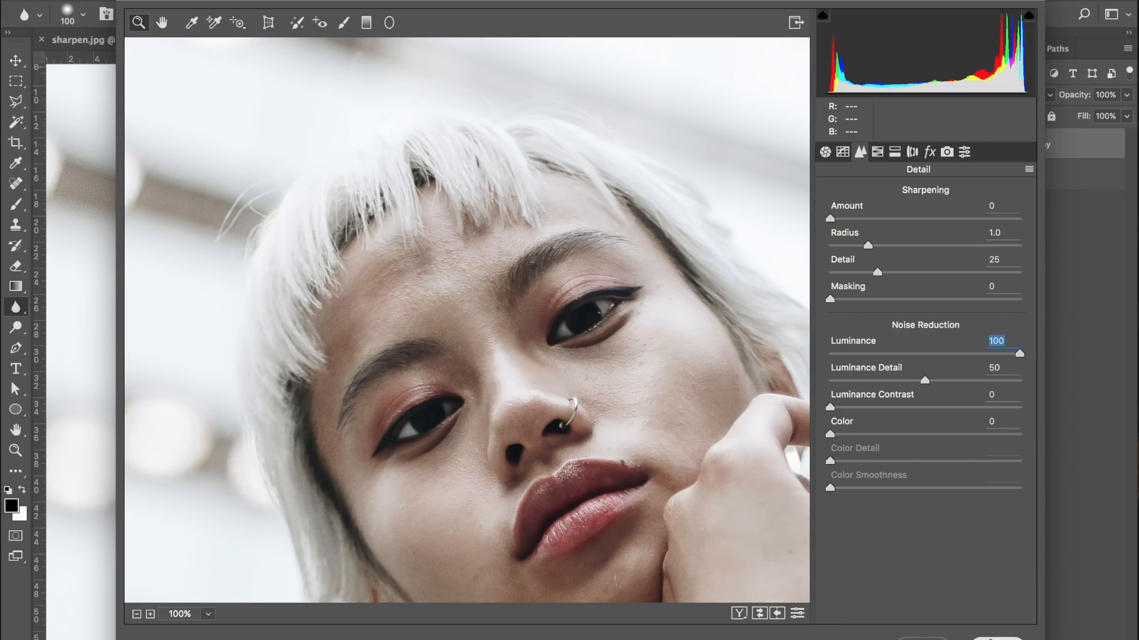
{"action": "key", "text": "Return"}
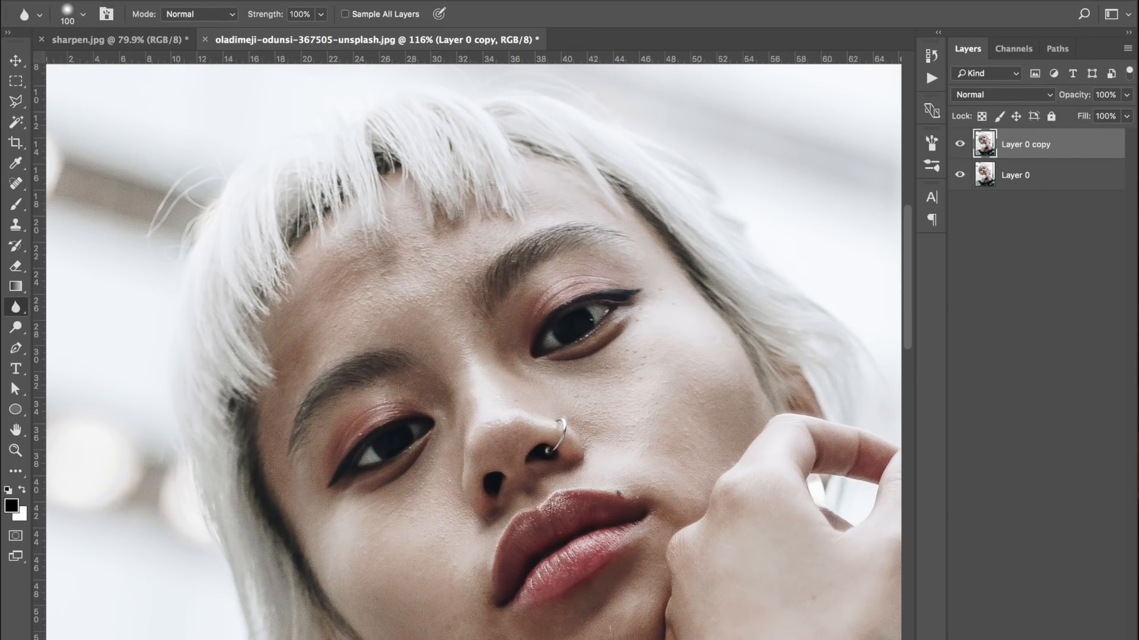
Compare the skin before and after smoothing by toggling the visibility of Layer 0 copy
{"action": "left_click", "coordinate": [960, 145]}
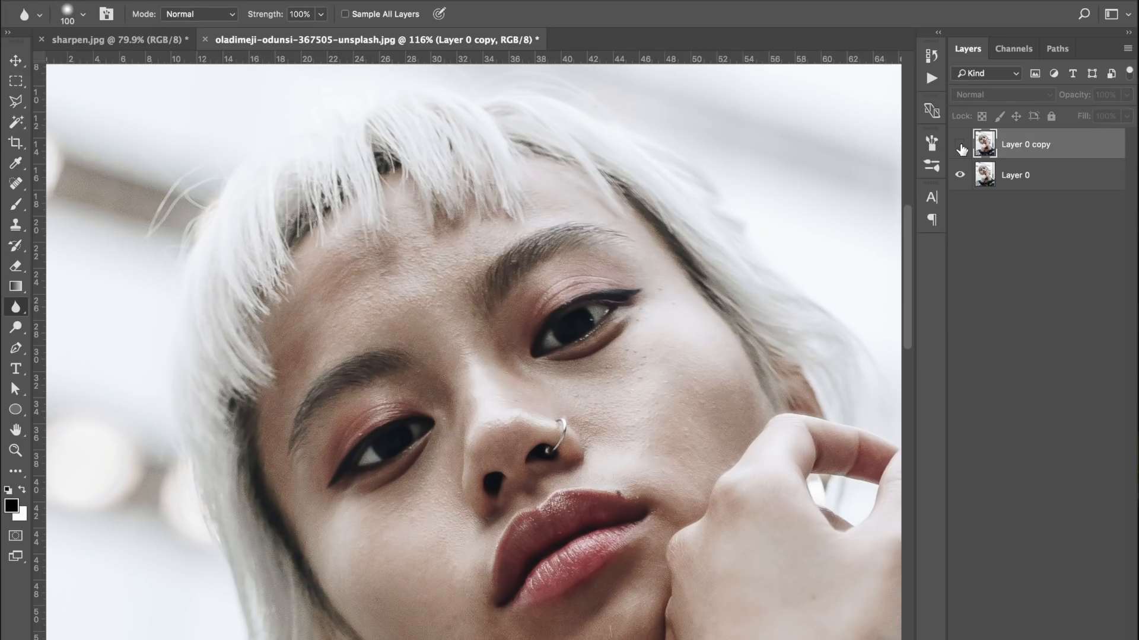
{"action": "left_click", "coordinate": [961, 146]}
{"action": "left_click", "coordinate": [960, 146]}
{"action": "left_click", "coordinate": [960, 146]}
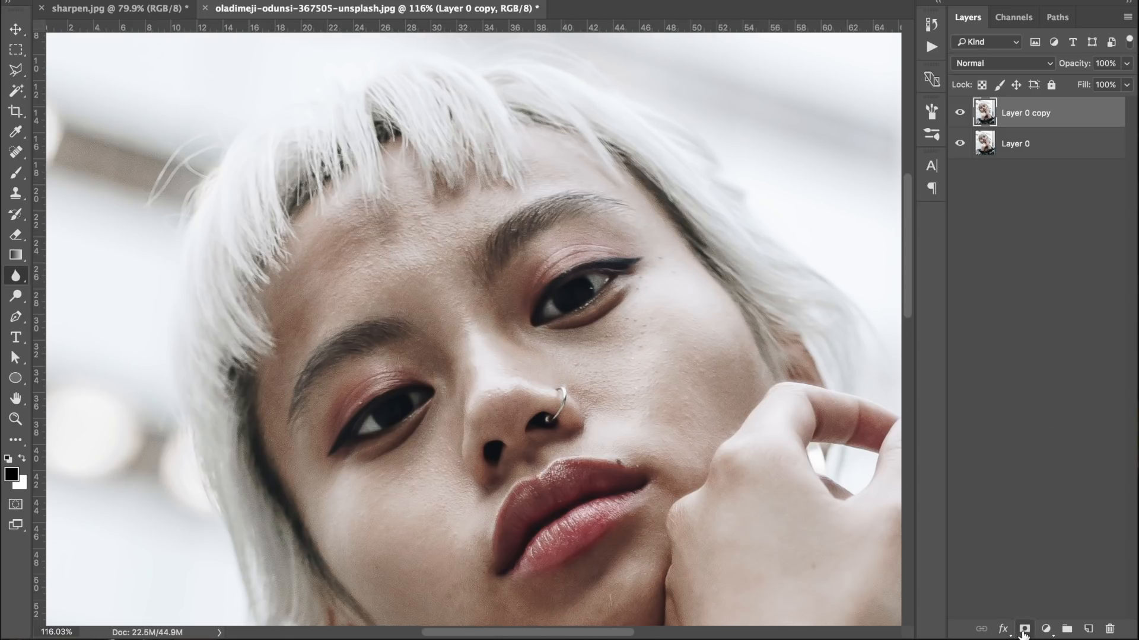
Add a layer mask to Layer 0 copy and set up a 125 px Brush with 0% hardness
{"action": "left_click", "coordinate": [1023, 630]}
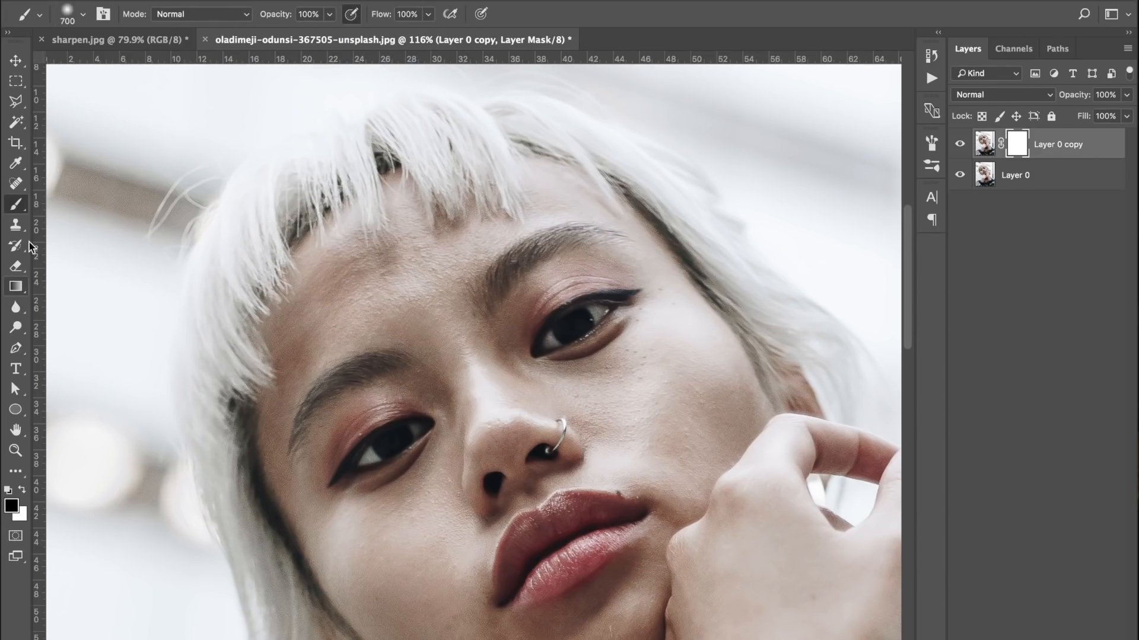
{"action": "left_click", "coordinate": [16, 171]}
{"action": "key", "text": "bracketleft"}
{"action": "key", "text": "bracketleft"}
{"action": "key", "text": "bracketleft"}
{"action": "key", "text": "bracketleft"}
{"action": "key", "text": "bracketleft"}
{"action": "key", "text": "bracketleft"}
{"action": "key", "text": "bracketleft"}
{"action": "key", "text": "bracketleft"}
{"action": "key", "text": "bracketleft"}
{"action": "left_click", "coordinate": [83, 15]}
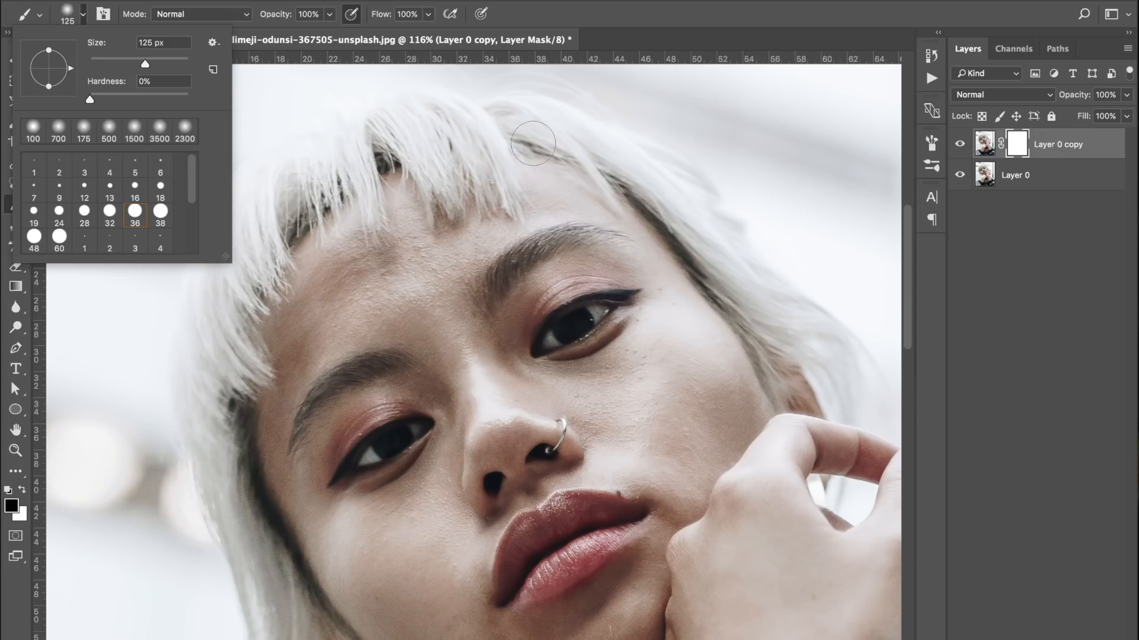
Paint black on the layer mask over both eyes and the lips, and compare the result with the original layer
{"action": "left_click_drag", "start_coordinate": [586, 314], "coordinate": [561, 335]}
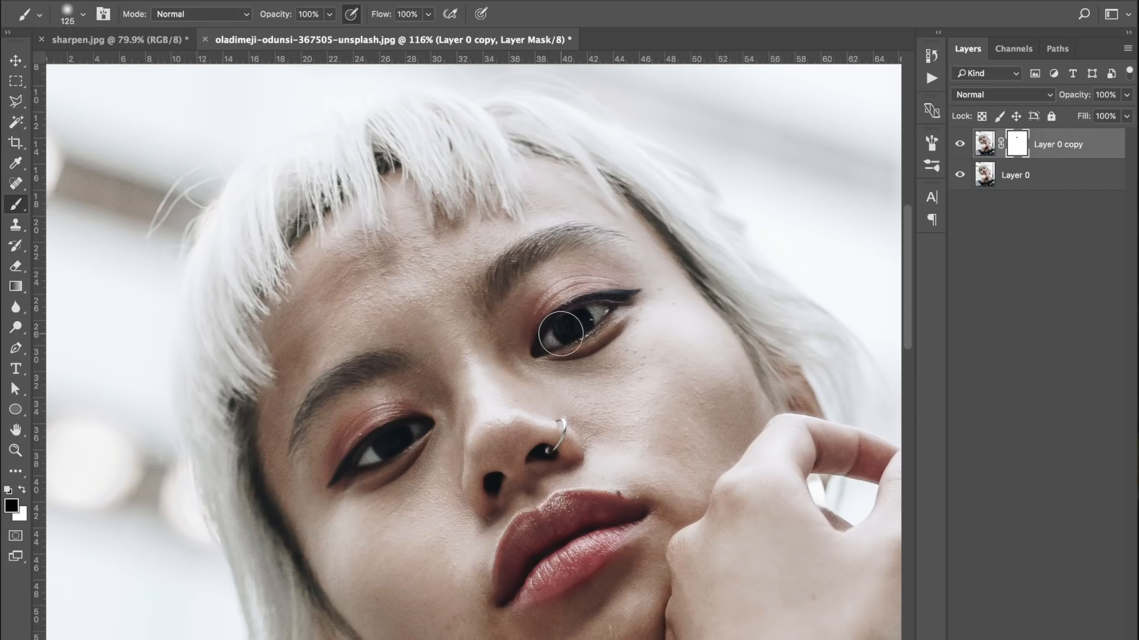
{"action": "mouse_move", "coordinate": [397, 437]}
{"action": "left_mouse_down"}
{"action": "mouse_move", "coordinate": [357, 456]}
{"action": "mouse_move", "coordinate": [396, 441]}
{"action": "mouse_move", "coordinate": [382, 443]}
{"action": "left_mouse_up"}
{"action": "mouse_move", "coordinate": [563, 517]}
{"action": "left_mouse_down"}
{"action": "mouse_move", "coordinate": [611, 509]}
{"action": "mouse_move", "coordinate": [563, 516]}
{"action": "mouse_move", "coordinate": [519, 567]}
{"action": "mouse_move", "coordinate": [590, 543]}
{"action": "mouse_move", "coordinate": [611, 516]}
{"action": "mouse_move", "coordinate": [530, 538]}
{"action": "mouse_move", "coordinate": [528, 526]}
{"action": "left_mouse_up"}
{"action": "key", "text": "bracketleft"}
{"action": "key", "text": "bracketleft"}
{"action": "key", "text": "bracketleft"}
{"action": "left_click", "coordinate": [959, 145]}
{"action": "left_click", "coordinate": [959, 145]}
Choose the Dodge Tool with a brush size of 175 and the range set to Midtones
{"action": "left_click", "coordinate": [16, 327]}
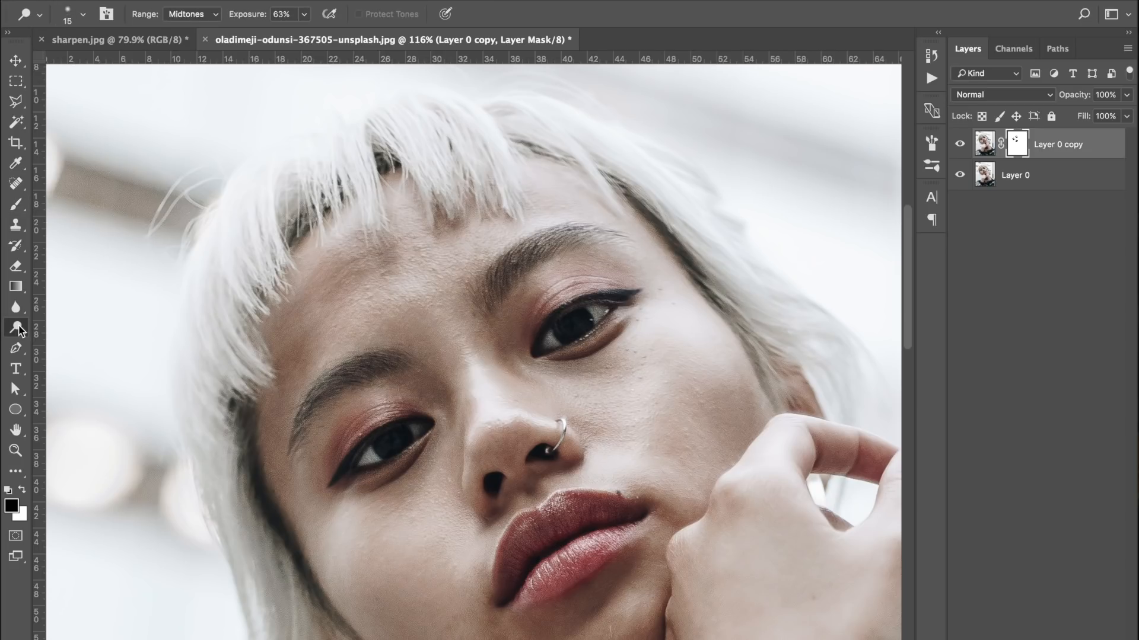
{"action": "left_click", "coordinate": [16, 332], "text": "alt"}
{"action": "left_click", "coordinate": [16, 332], "text": "alt"}
{"action": "left_click", "coordinate": [16, 332]}
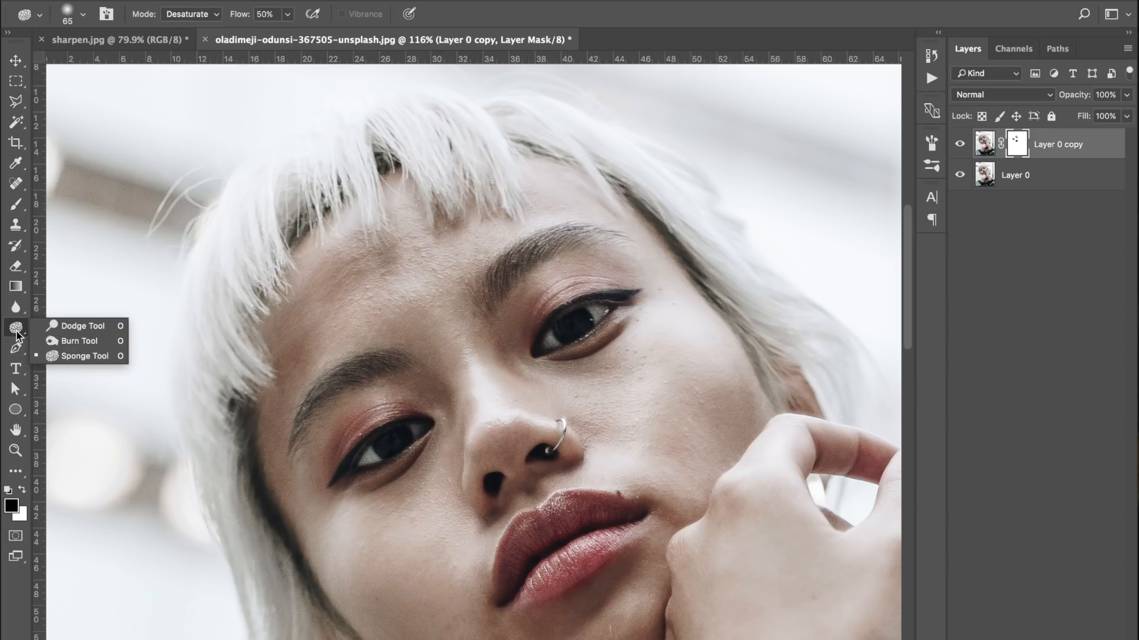
{"action": "left_click", "coordinate": [73, 328]}
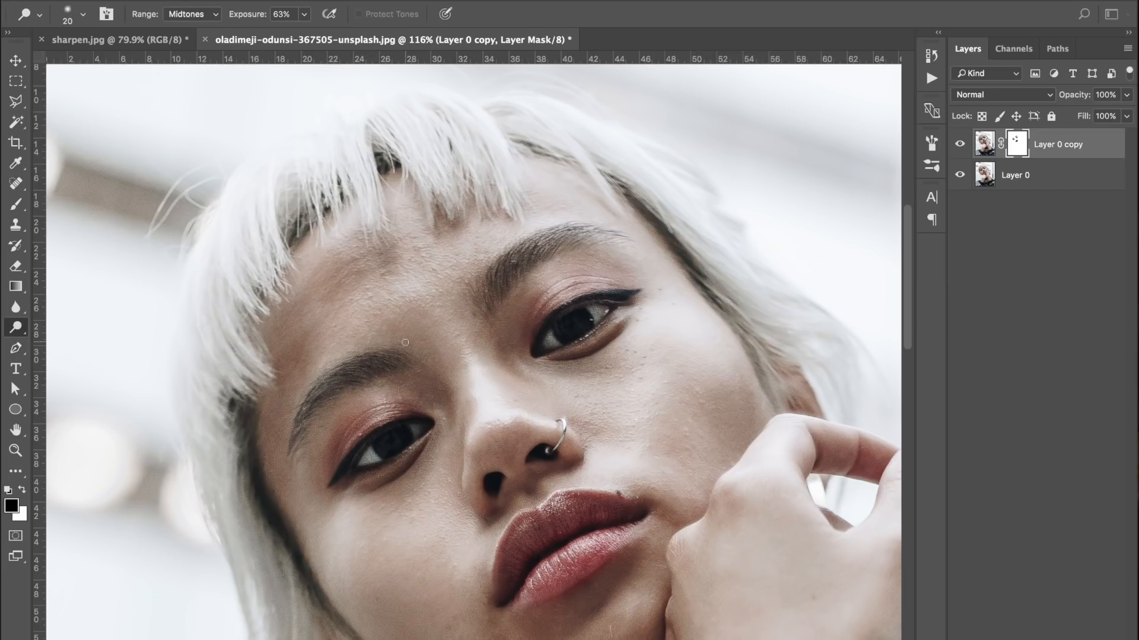
{"action": "key", "text": "bracketright"}
{"action": "key", "text": "bracketright"}
{"action": "key", "text": "bracketright"}
{"action": "key", "text": "bracketright"}
{"action": "key", "text": "bracketright"}
{"action": "key", "text": "bracketright"}
{"action": "key", "text": "bracketright"}
{"action": "key", "text": "bracketright"}
{"action": "key", "text": "bracketright"}
{"action": "key", "text": "bracketright"}
{"action": "key", "text": "bracketright"}
{"action": "key", "text": "bracketleft"}
{"action": "key", "text": "bracketleft"}
{"action": "key", "text": "bracketleft"}
{"action": "left_click", "coordinate": [193, 15]}
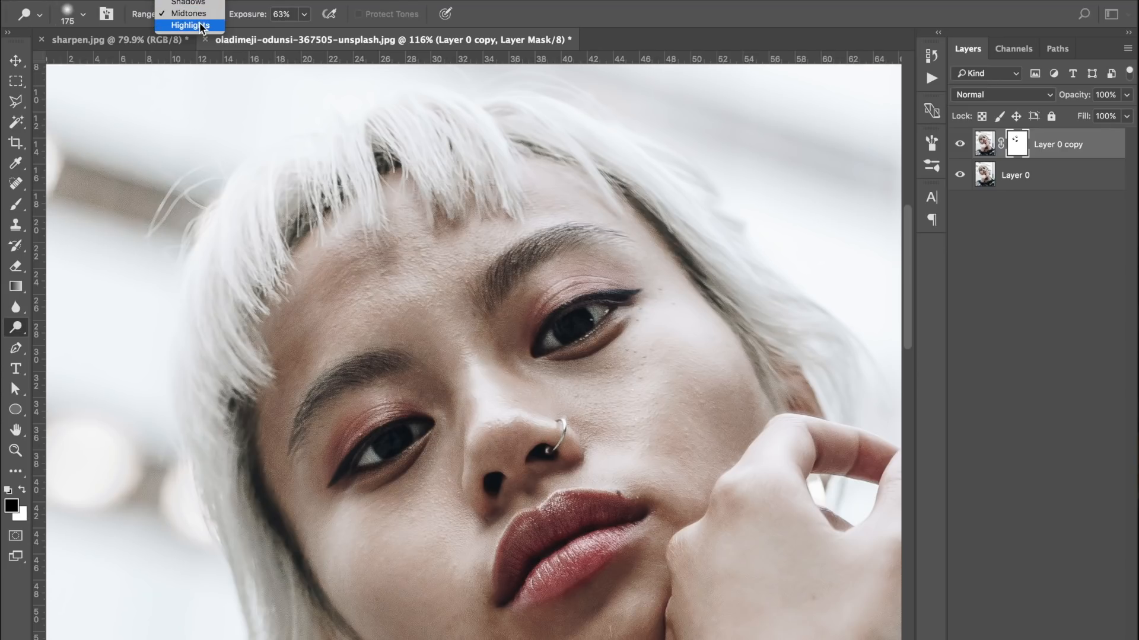
{"action": "left_click", "coordinate": [197, 13]}
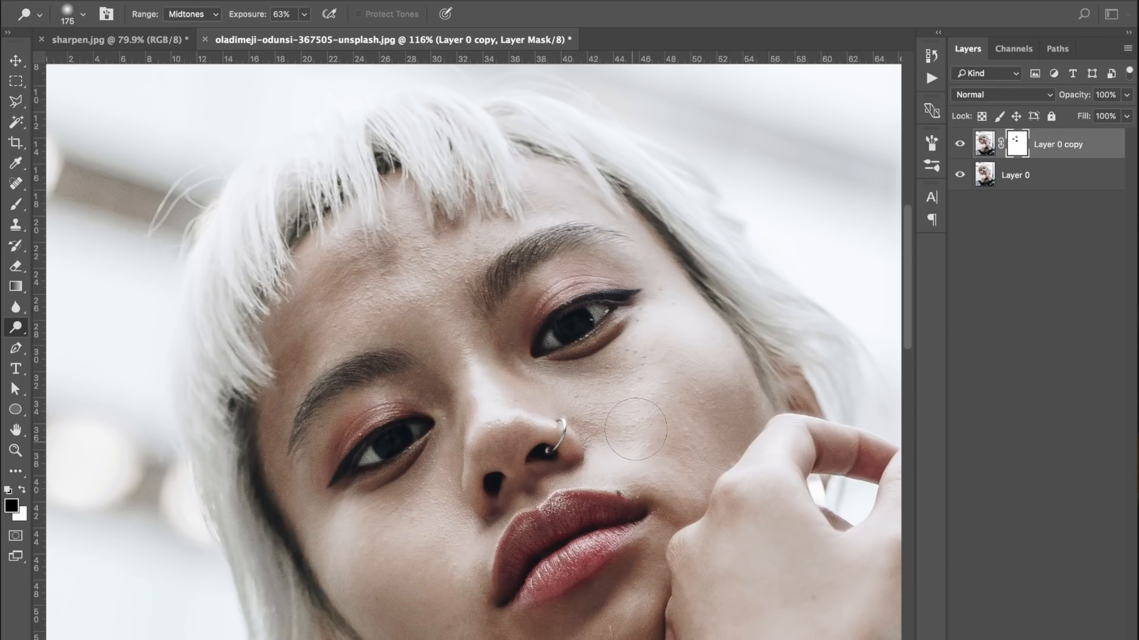
Dodge both cheeks and the forehead on the image of Layer 0 copy, not its mask, at 63% exposure
{"action": "left_click", "coordinate": [985, 147]}
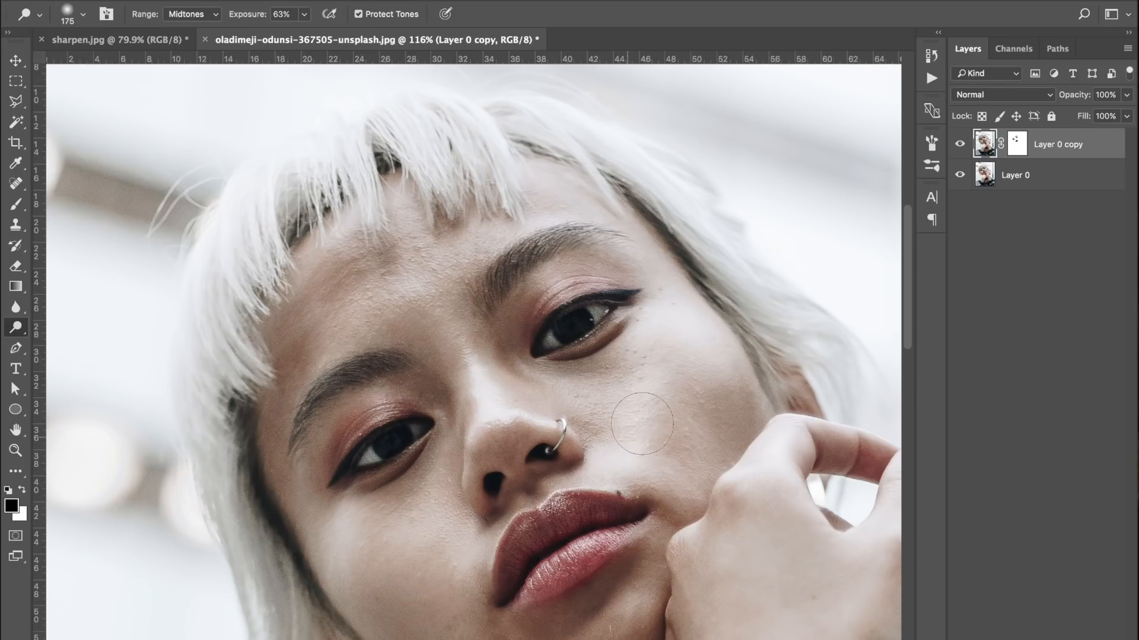
{"action": "mouse_move", "coordinate": [659, 372]}
{"action": "left_mouse_down"}
{"action": "mouse_move", "coordinate": [662, 341]}
{"action": "mouse_move", "coordinate": [656, 390]}
{"action": "mouse_move", "coordinate": [624, 451]}
{"action": "left_mouse_up"}
{"action": "mouse_move", "coordinate": [462, 546]}
{"action": "left_mouse_down"}
{"action": "mouse_move", "coordinate": [393, 537]}
{"action": "mouse_move", "coordinate": [338, 552]}
{"action": "mouse_move", "coordinate": [332, 577]}
{"action": "mouse_move", "coordinate": [371, 632]}
{"action": "mouse_move", "coordinate": [479, 577]}
{"action": "mouse_move", "coordinate": [333, 539]}
{"action": "left_mouse_up"}
{"action": "left_click_drag", "start_coordinate": [661, 383], "coordinate": [653, 443]}
{"action": "mouse_move", "coordinate": [415, 278]}
{"action": "left_mouse_down"}
{"action": "mouse_move", "coordinate": [439, 255]}
{"action": "mouse_move", "coordinate": [424, 264]}
{"action": "mouse_move", "coordinate": [409, 210]}
{"action": "mouse_move", "coordinate": [542, 199]}
{"action": "mouse_move", "coordinate": [475, 235]}
{"action": "mouse_move", "coordinate": [558, 203]}
{"action": "mouse_move", "coordinate": [551, 188]}
{"action": "left_mouse_up"}
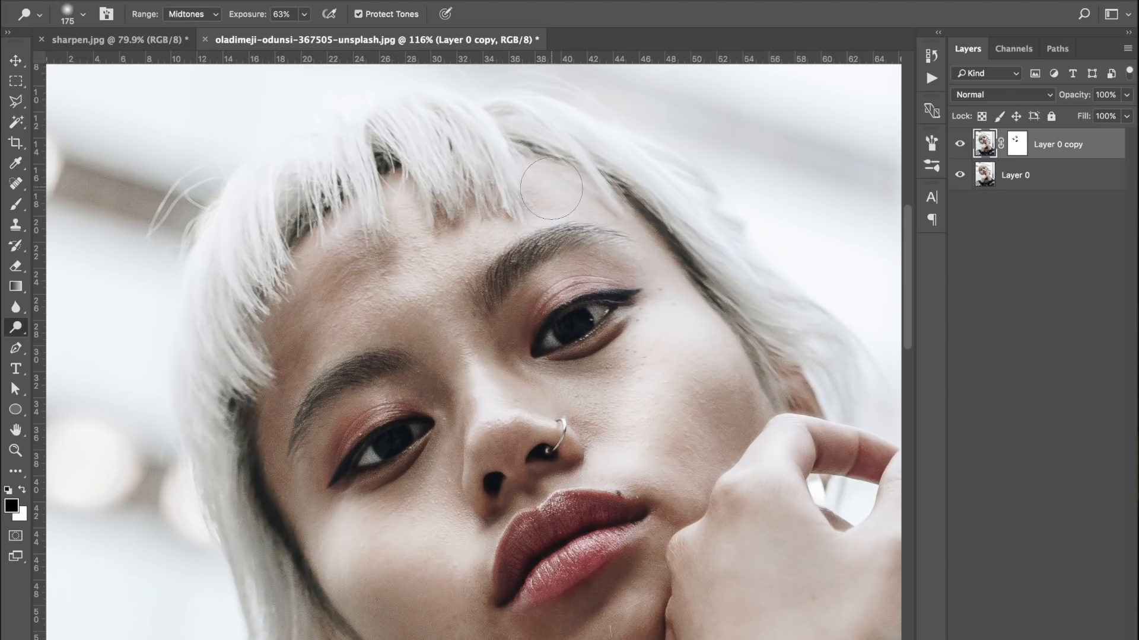
Dodge the nose and the cheek beside the nose ring at 63% exposure
{"action": "mouse_move", "coordinate": [478, 405]}
{"action": "left_mouse_down"}
{"action": "mouse_move", "coordinate": [473, 359]}
{"action": "mouse_move", "coordinate": [483, 403]}
{"action": "mouse_move", "coordinate": [492, 392]}
{"action": "mouse_move", "coordinate": [520, 394]}
{"action": "mouse_move", "coordinate": [515, 408]}
{"action": "mouse_move", "coordinate": [528, 416]}
{"action": "left_mouse_up"}
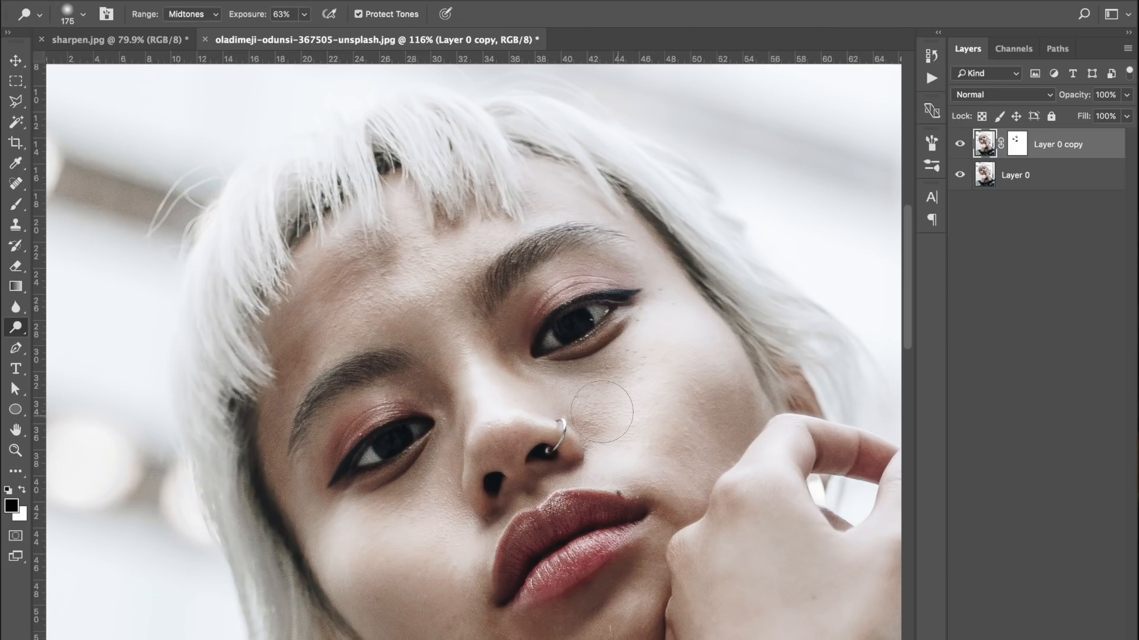
{"action": "left_click_drag", "start_coordinate": [598, 411], "coordinate": [573, 408]}
{"action": "mouse_move", "coordinate": [656, 367]}
{"action": "left_mouse_down"}
{"action": "mouse_move", "coordinate": [707, 382]}
{"action": "mouse_move", "coordinate": [732, 370]}
{"action": "left_mouse_up"}
Lower the Dodge exposure to 37% and brighten the forehead, the temple and the cheek beside the nose ring
{"action": "left_click", "coordinate": [304, 15]}
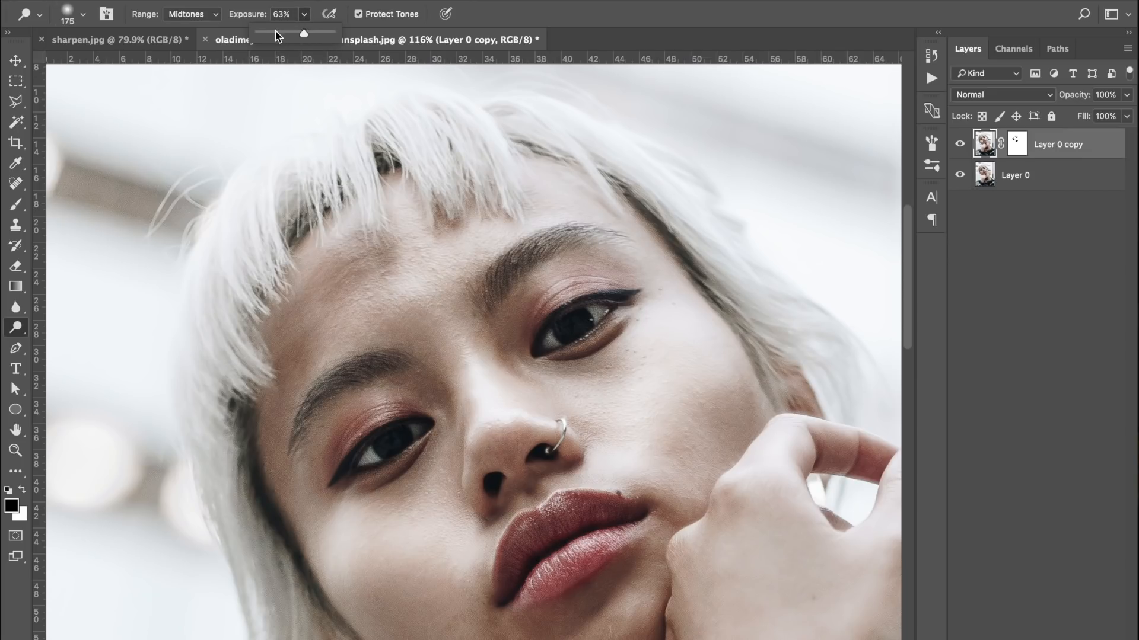
{"action": "left_click_drag", "start_coordinate": [285, 33], "coordinate": [284, 33]}
{"action": "left_click_drag", "start_coordinate": [348, 252], "coordinate": [397, 250]}
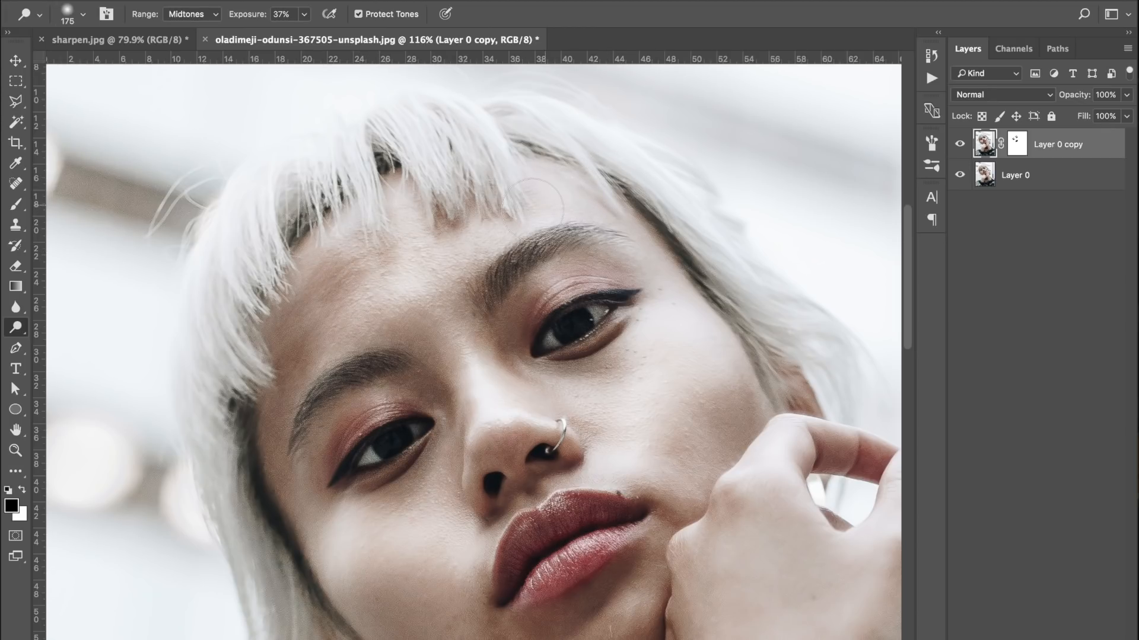
{"action": "left_click_drag", "start_coordinate": [547, 186], "coordinate": [646, 235]}
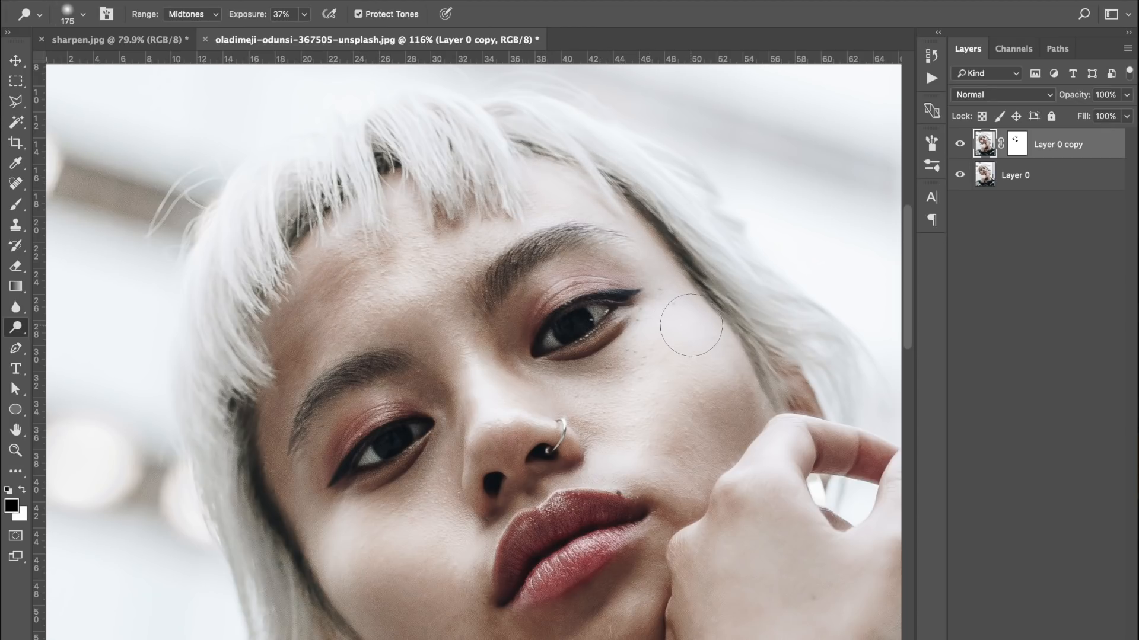
{"action": "mouse_move", "coordinate": [690, 350]}
{"action": "left_mouse_down"}
{"action": "mouse_move", "coordinate": [602, 379]}
{"action": "mouse_move", "coordinate": [612, 391]}
{"action": "mouse_move", "coordinate": [593, 432]}
{"action": "left_mouse_up"}
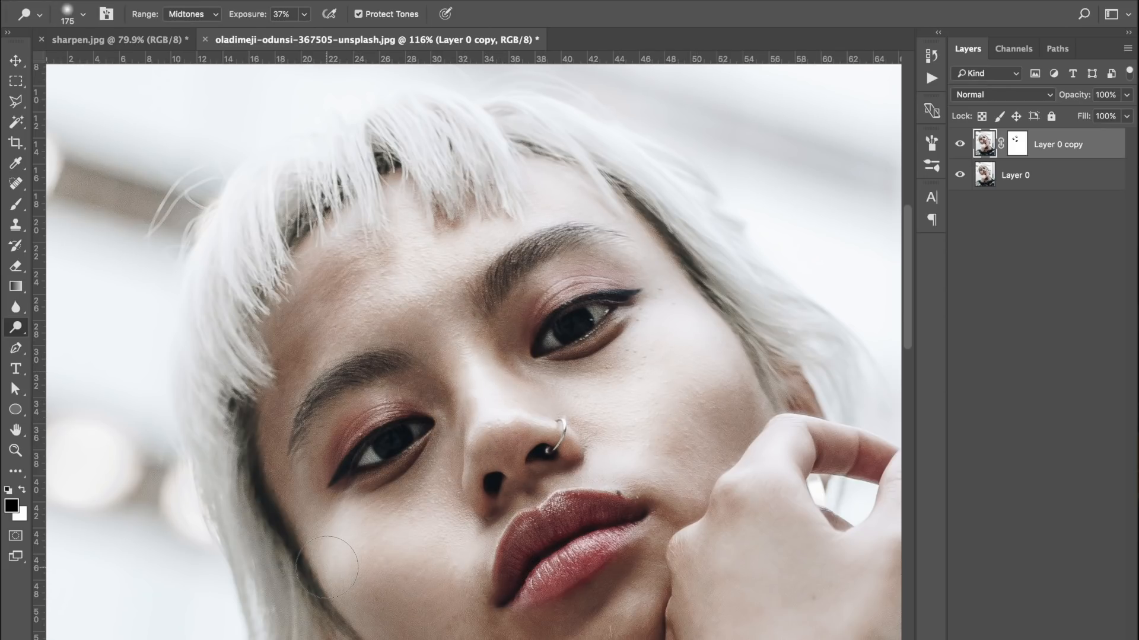
Dodge the chin below the lips at 37% exposure
{"action": "scroll", "coordinate": [327, 567], "scroll_direction": "down", "scroll_amount": 7}
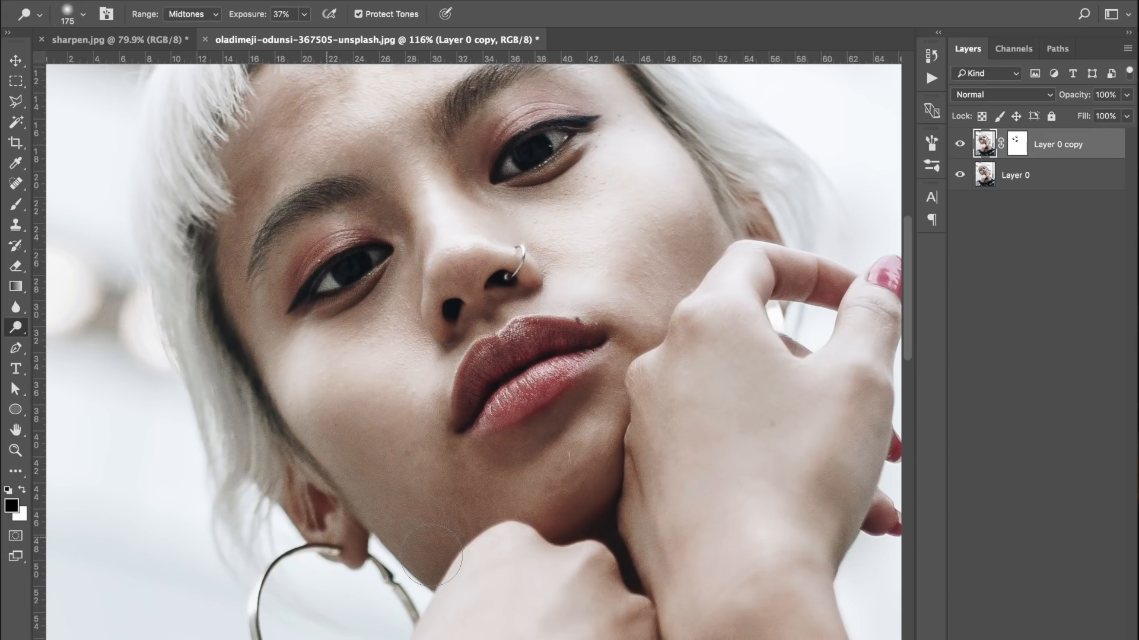
{"action": "scroll", "coordinate": [431, 555], "scroll_direction": "up", "scroll_amount": 5}
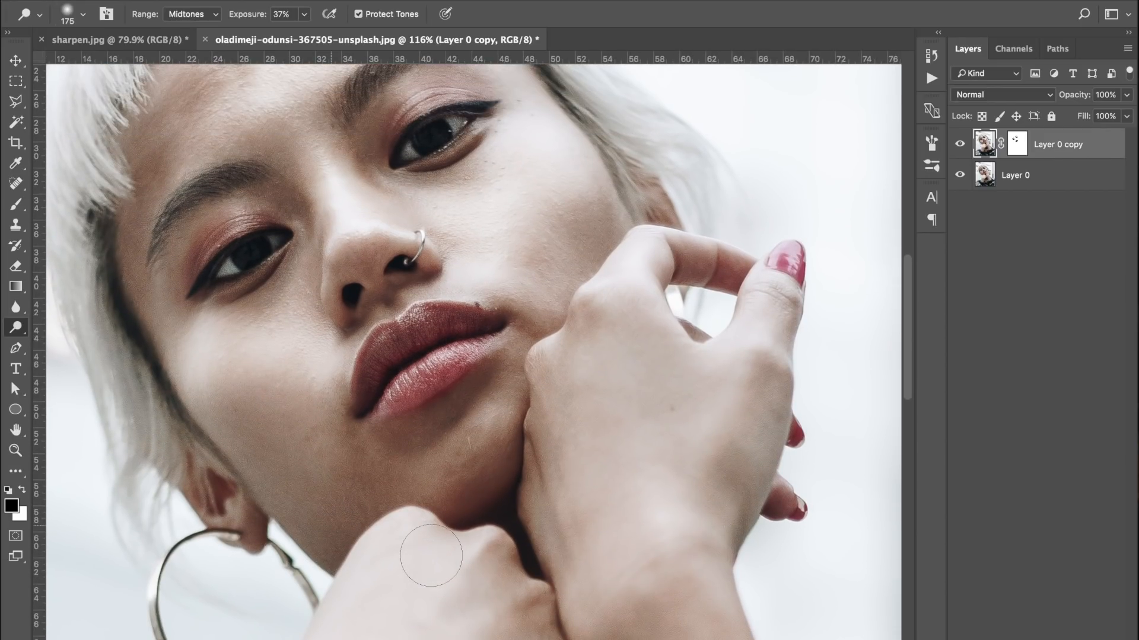
{"action": "scroll", "coordinate": [432, 555], "scroll_direction": "left", "scroll_amount": 2}
{"action": "left_click_drag", "start_coordinate": [542, 462], "coordinate": [524, 473]}
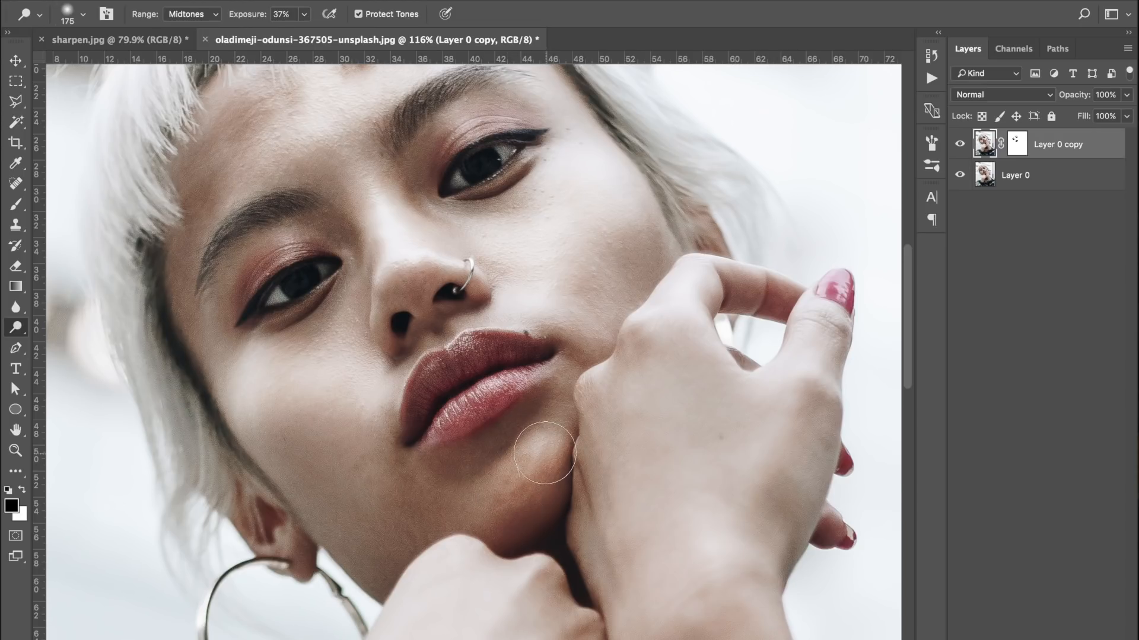
Dodge across the forehead, both cheeks and the shaded side of the forehead along the hairline
{"action": "scroll", "coordinate": [571, 439], "scroll_direction": "up", "scroll_amount": 7}
{"action": "scroll", "coordinate": [572, 439], "scroll_direction": "left", "scroll_amount": 2}
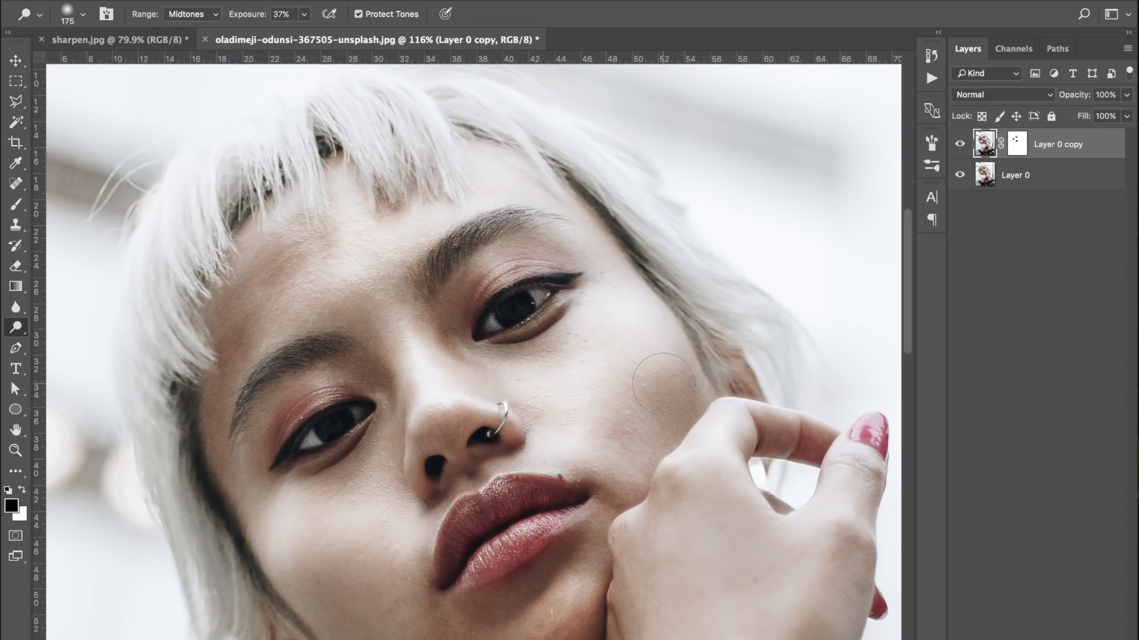
{"action": "mouse_move", "coordinate": [381, 244]}
{"action": "left_mouse_down"}
{"action": "mouse_move", "coordinate": [312, 231]}
{"action": "mouse_move", "coordinate": [253, 246]}
{"action": "mouse_move", "coordinate": [321, 256]}
{"action": "mouse_move", "coordinate": [397, 208]}
{"action": "mouse_move", "coordinate": [494, 194]}
{"action": "mouse_move", "coordinate": [543, 201]}
{"action": "mouse_move", "coordinate": [629, 261]}
{"action": "left_mouse_up"}
{"action": "left_click_drag", "start_coordinate": [261, 524], "coordinate": [380, 522]}
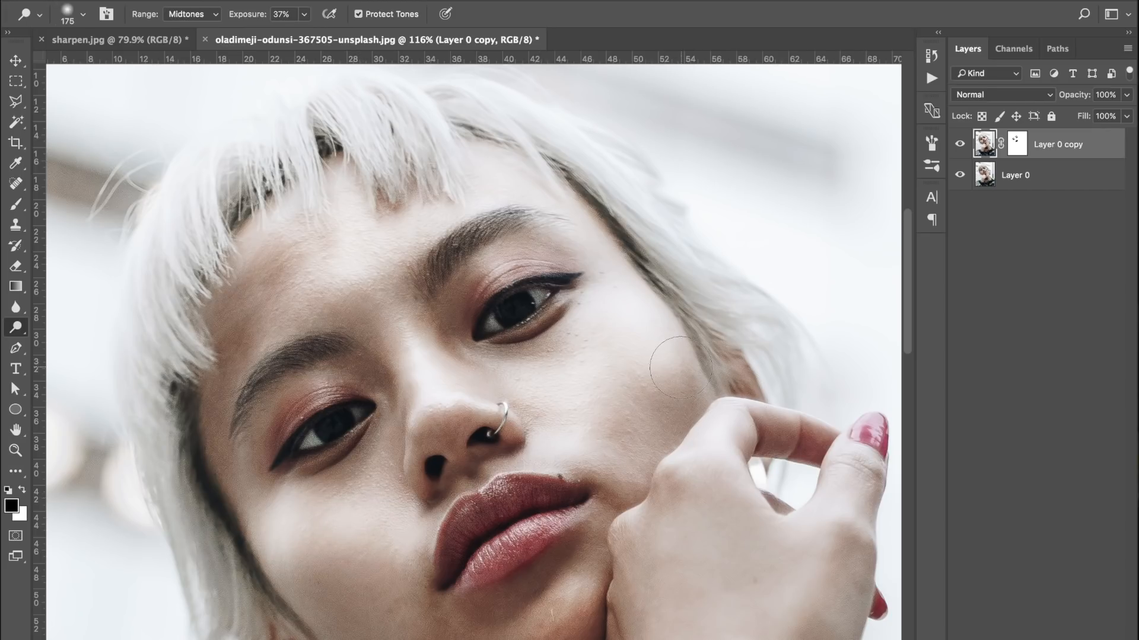
{"action": "left_click_drag", "start_coordinate": [680, 367], "coordinate": [584, 363]}
{"action": "mouse_move", "coordinate": [276, 283]}
{"action": "left_mouse_down"}
{"action": "mouse_move", "coordinate": [263, 283]}
{"action": "mouse_move", "coordinate": [220, 377]}
{"action": "mouse_move", "coordinate": [221, 428]}
{"action": "left_mouse_up"}
{"action": "left_click_drag", "start_coordinate": [259, 336], "coordinate": [272, 331]}
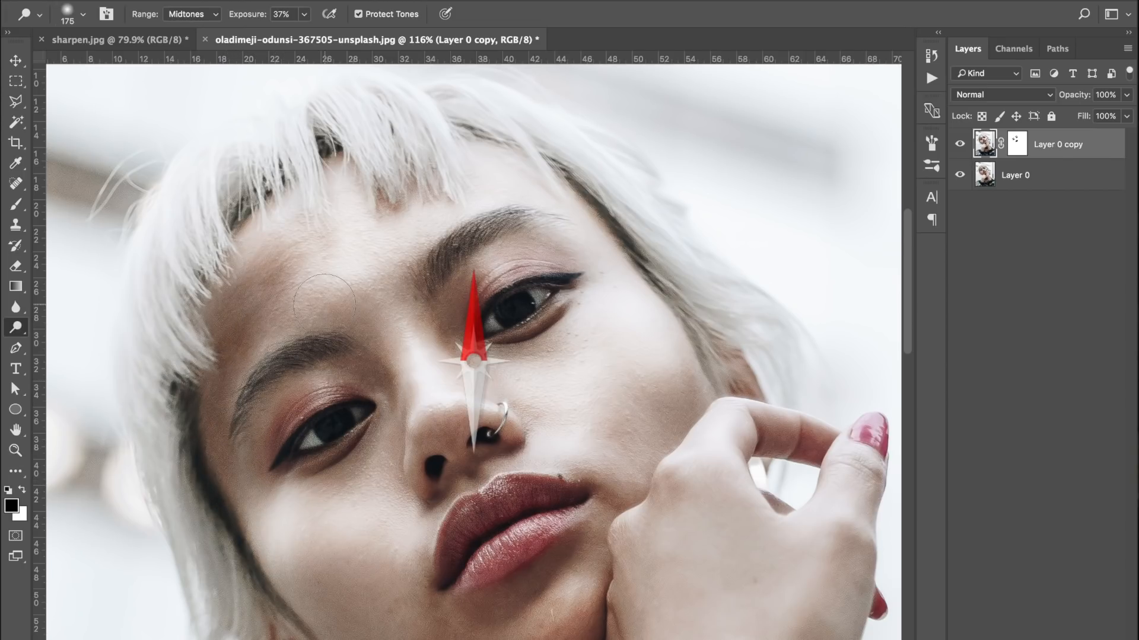
Dodge from the brow down the bridge of the nose, then the lower cheeks and the jawline
{"action": "mouse_move", "coordinate": [328, 303]}
{"action": "left_mouse_down"}
{"action": "mouse_move", "coordinate": [378, 331]}
{"action": "mouse_move", "coordinate": [393, 391]}
{"action": "left_mouse_up"}
{"action": "left_click_drag", "start_coordinate": [387, 438], "coordinate": [386, 456]}
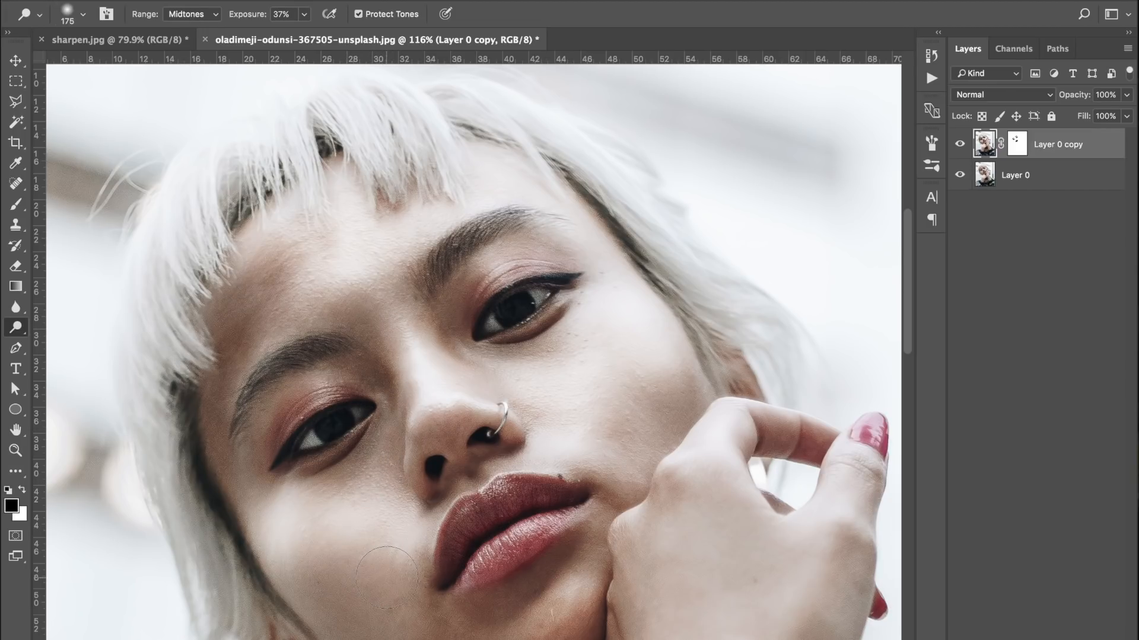
{"action": "left_click_drag", "start_coordinate": [380, 594], "coordinate": [364, 627]}
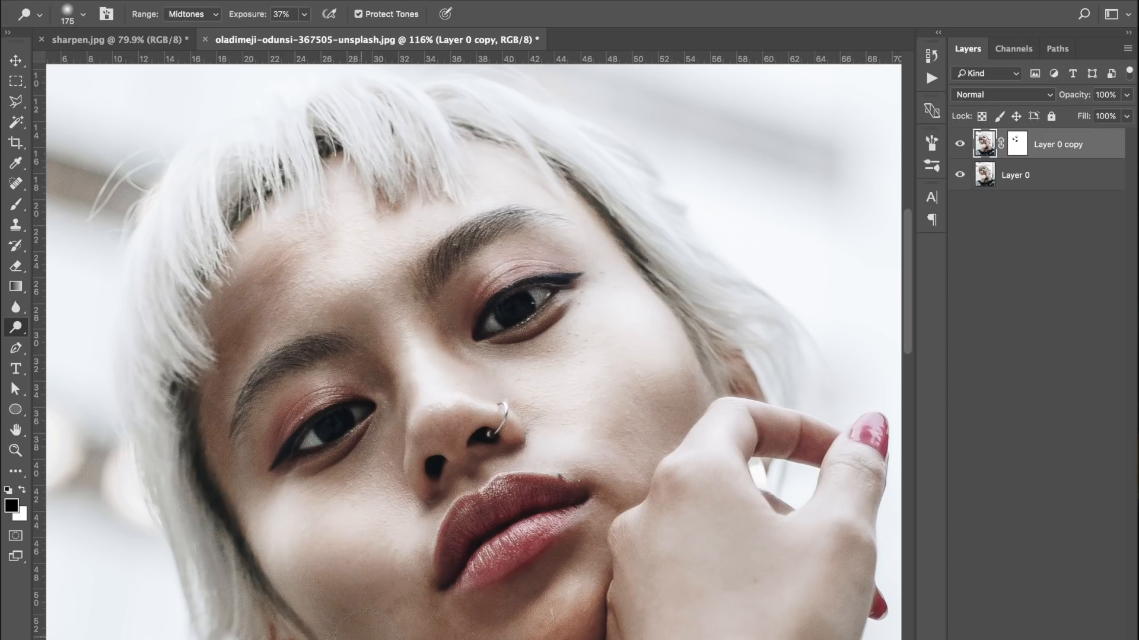
{"action": "left_click_drag", "start_coordinate": [699, 414], "coordinate": [663, 449]}
{"action": "scroll", "coordinate": [539, 486], "scroll_direction": "down", "scroll_amount": 5}
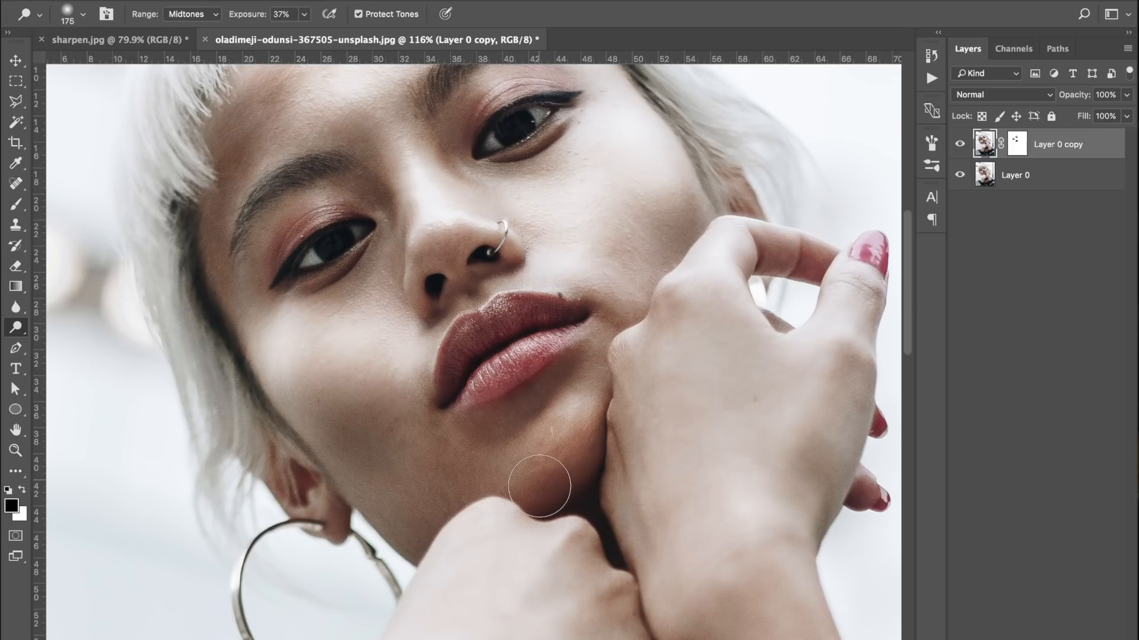
{"action": "mouse_move", "coordinate": [407, 475]}
{"action": "left_mouse_down"}
{"action": "mouse_move", "coordinate": [342, 468]}
{"action": "mouse_move", "coordinate": [403, 526]}
{"action": "mouse_move", "coordinate": [442, 463]}
{"action": "mouse_move", "coordinate": [415, 461]}
{"action": "mouse_move", "coordinate": [417, 506]}
{"action": "left_mouse_up"}
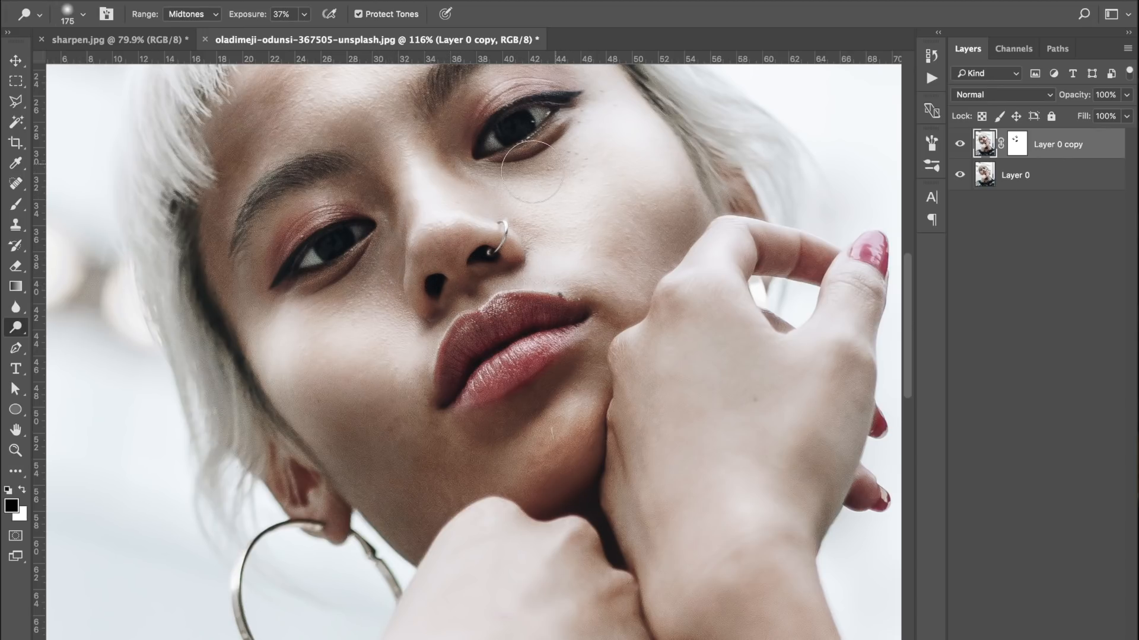
{"action": "scroll", "coordinate": [332, 217], "scroll_direction": "up", "scroll_amount": 5}
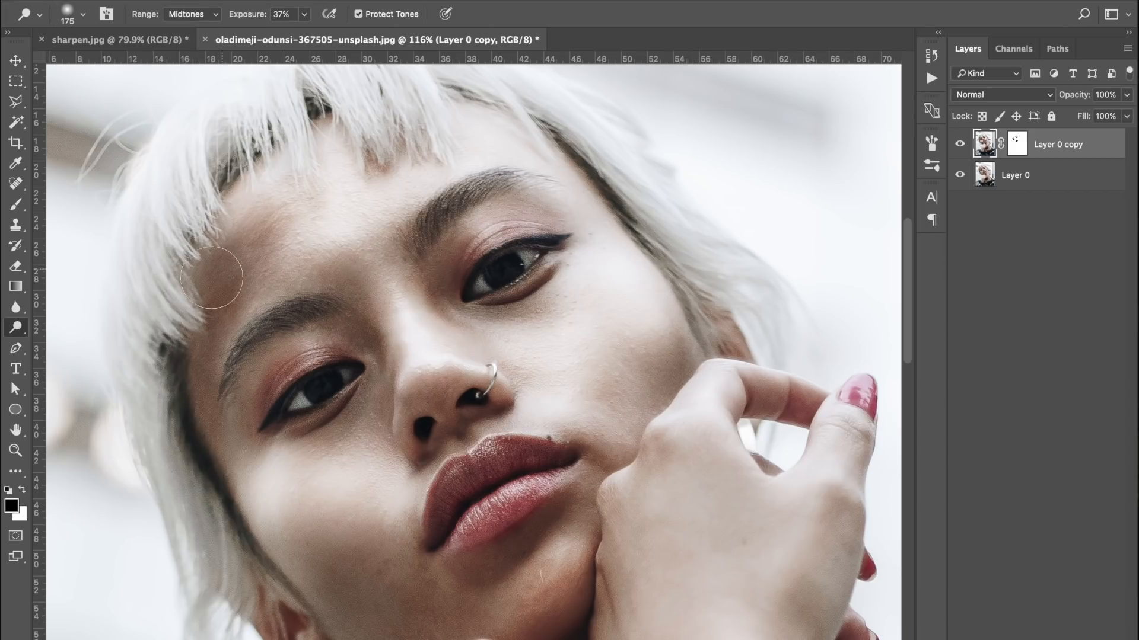
{"action": "mouse_move", "coordinate": [307, 595]}
{"action": "left_mouse_down"}
{"action": "mouse_move", "coordinate": [384, 639]}
{"action": "mouse_move", "coordinate": [454, 639]}
{"action": "left_mouse_up"}
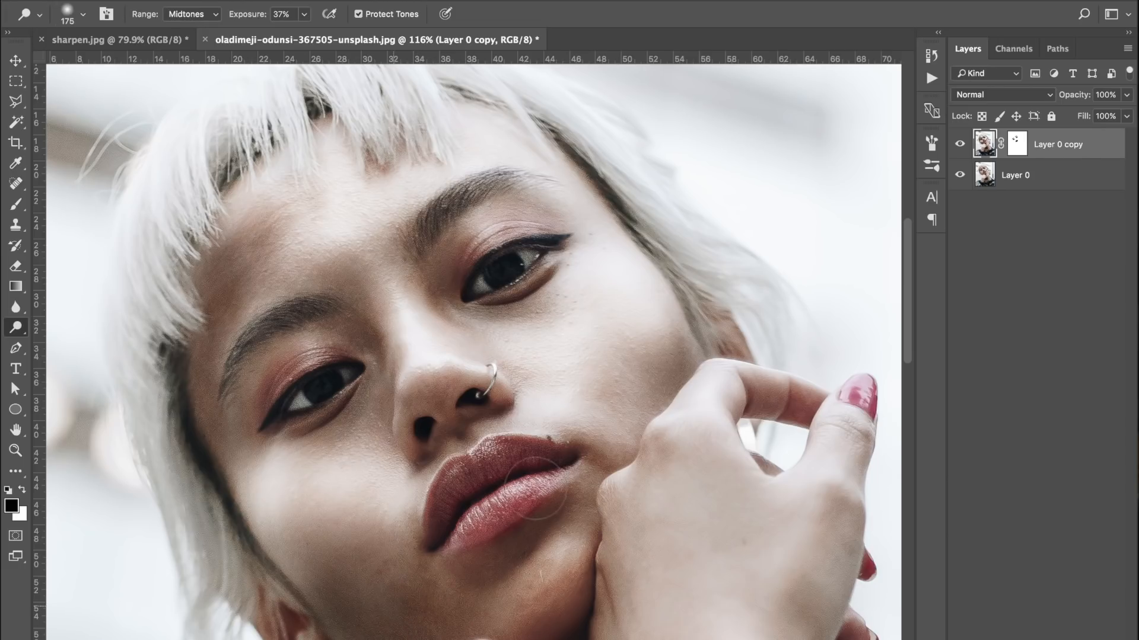
Compare the whole portrait before and after retouching by toggling the visibility of Layer 0 copy
{"action": "scroll", "coordinate": [518, 407], "scroll_direction": "down", "scroll_amount": 3}
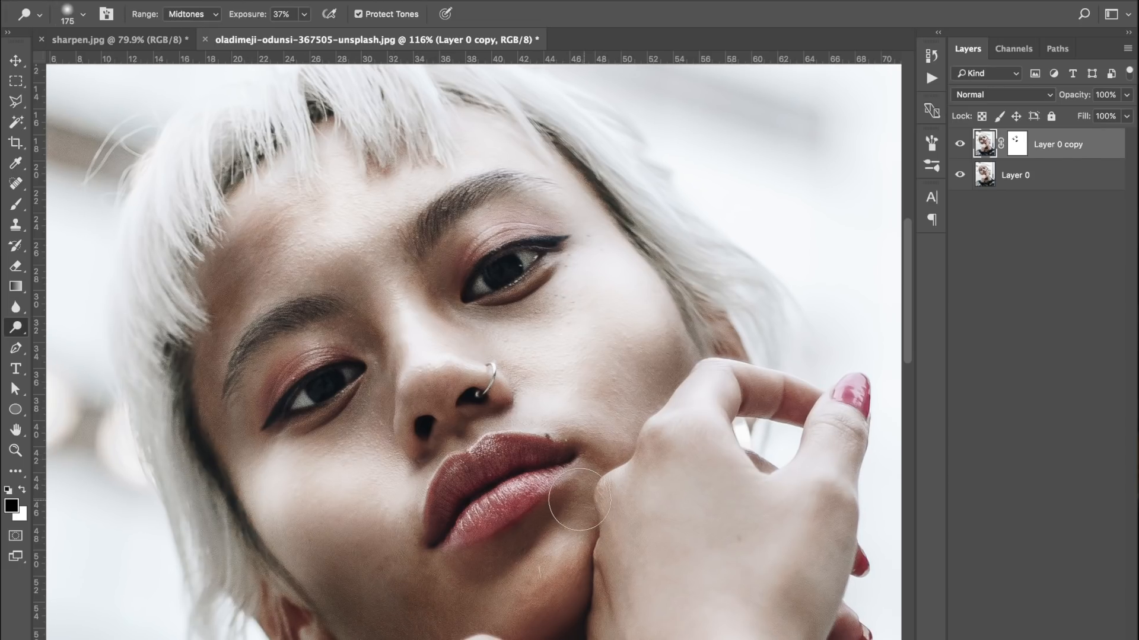
{"action": "scroll", "coordinate": [518, 406], "scroll_direction": "down", "scroll_amount": 3}
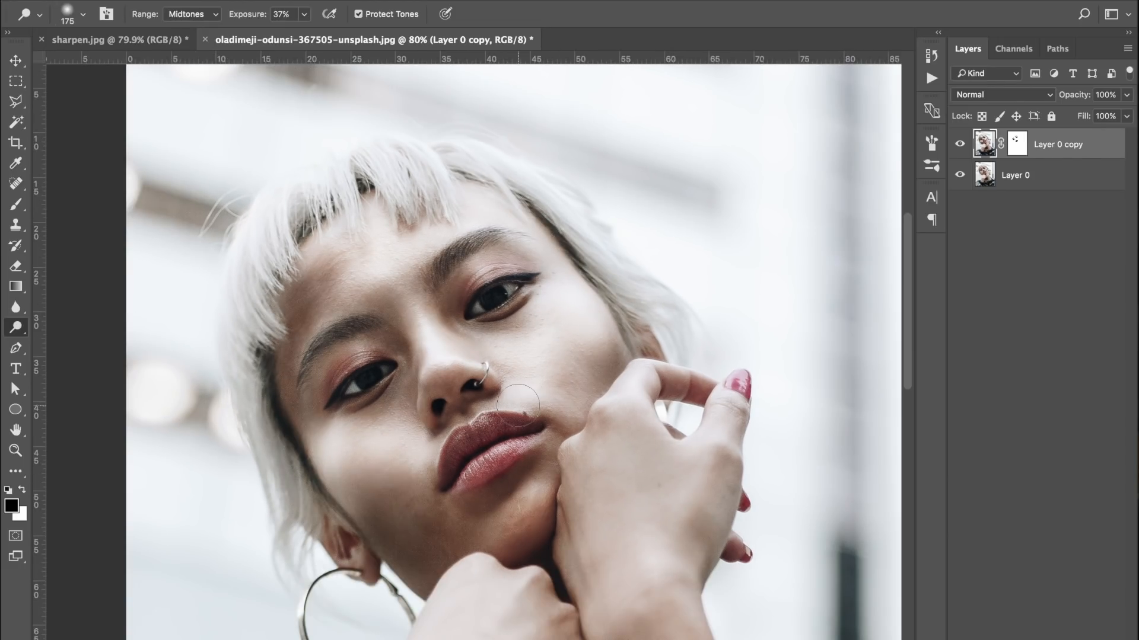
{"action": "left_click", "coordinate": [959, 146]}
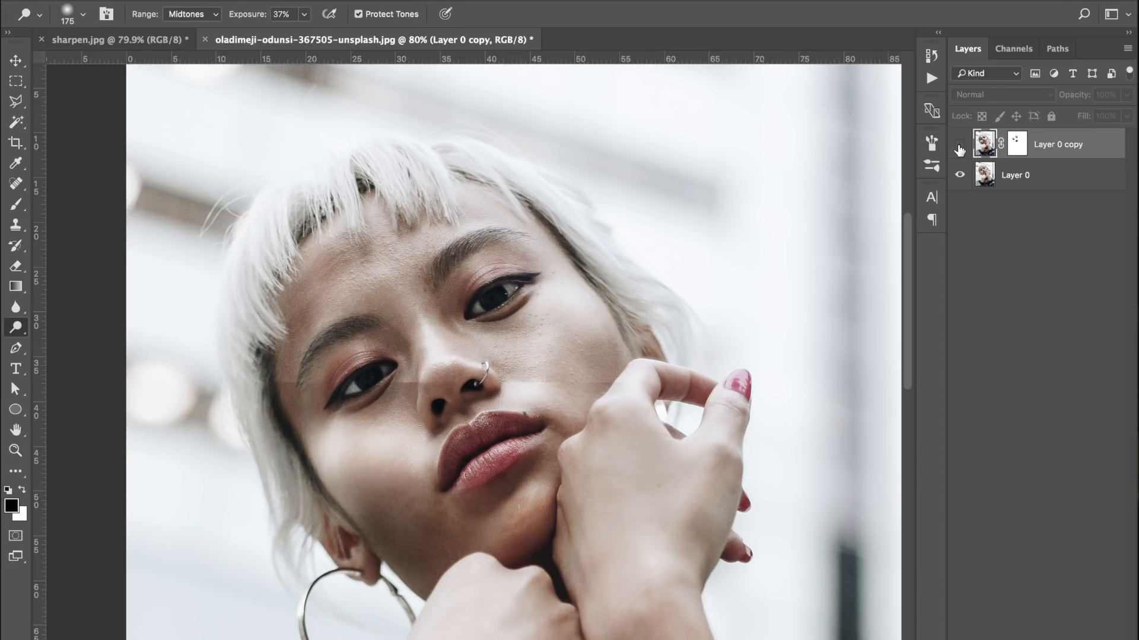
{"action": "left_click", "coordinate": [959, 146]}
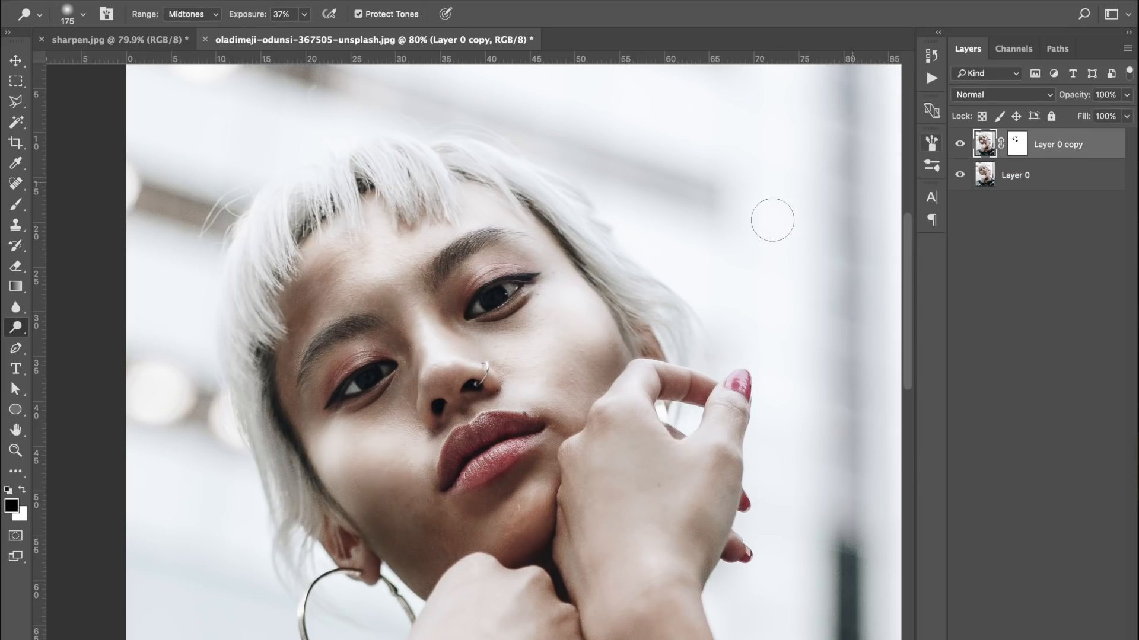
{"action": "scroll", "coordinate": [771, 222], "scroll_direction": "down", "scroll_amount": 3}
{"action": "scroll", "coordinate": [771, 223], "scroll_direction": "down", "scroll_amount": 2}
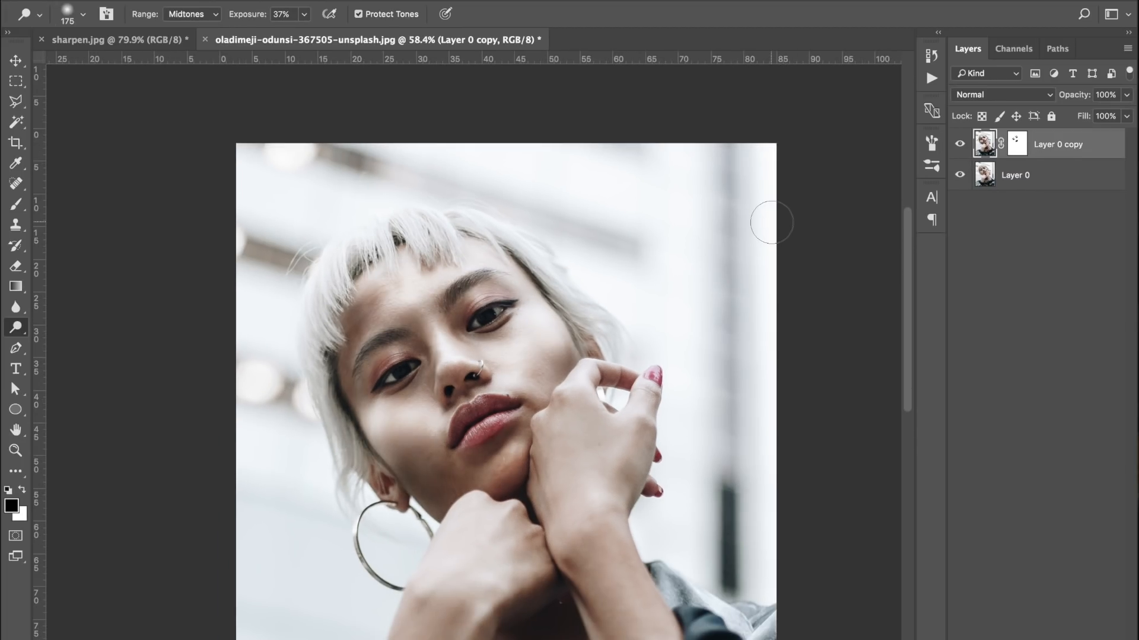
{"action": "scroll", "coordinate": [811, 345], "scroll_direction": "down", "scroll_amount": 1}
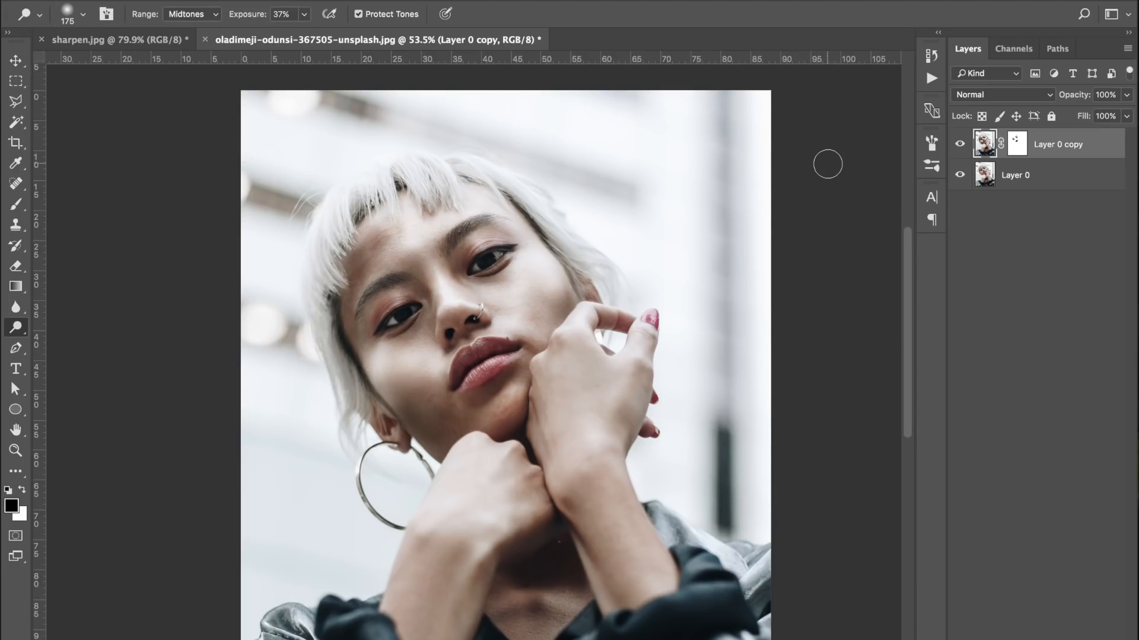
{"action": "left_click", "coordinate": [961, 147]}
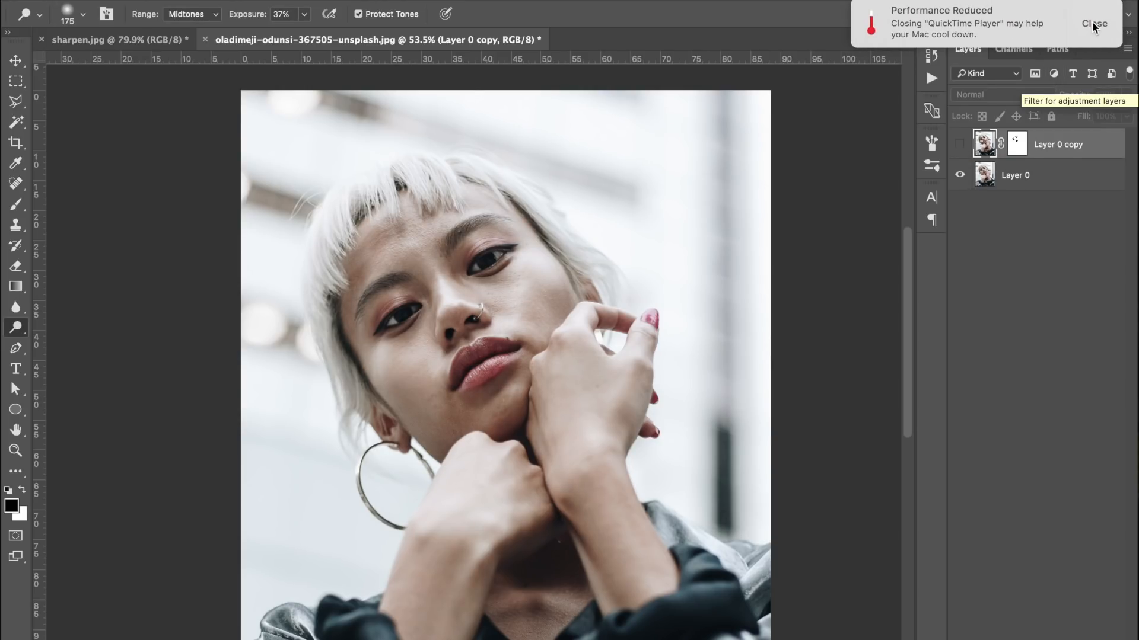
{"action": "left_click", "coordinate": [1093, 23]}
{"action": "left_click", "coordinate": [959, 144]}
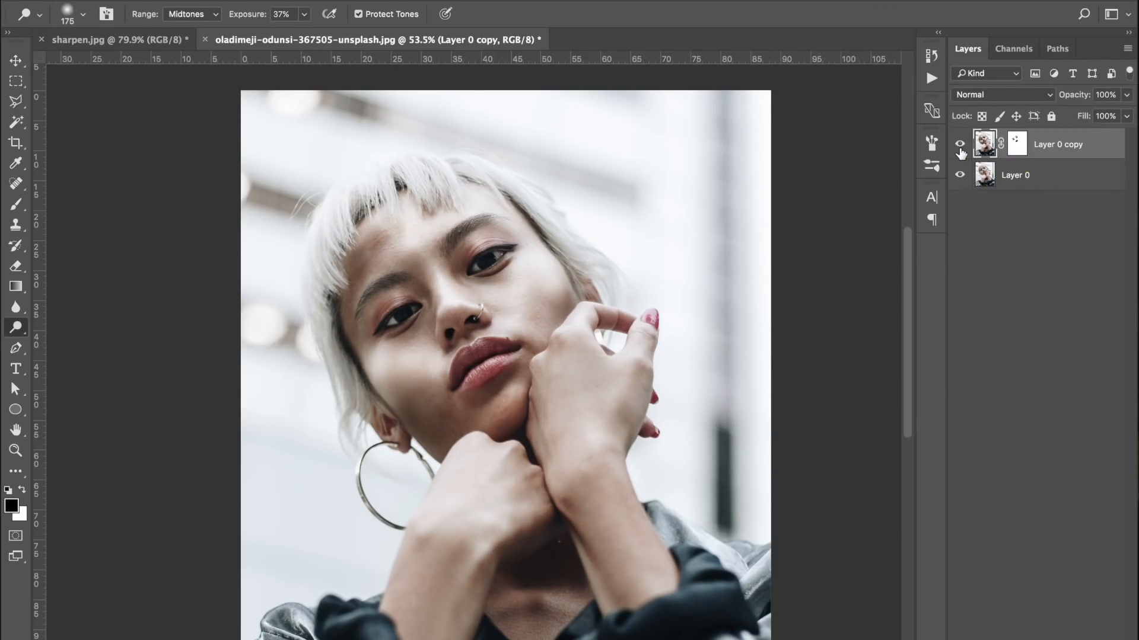
{"action": "left_click", "coordinate": [960, 146]}
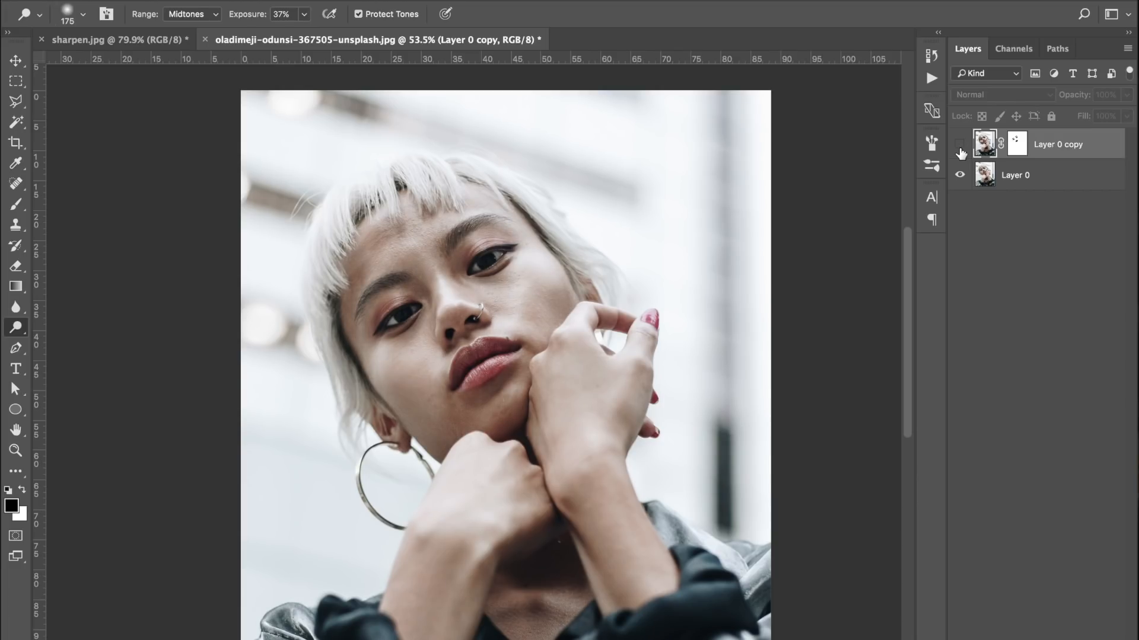
{"action": "left_click", "coordinate": [960, 146]}
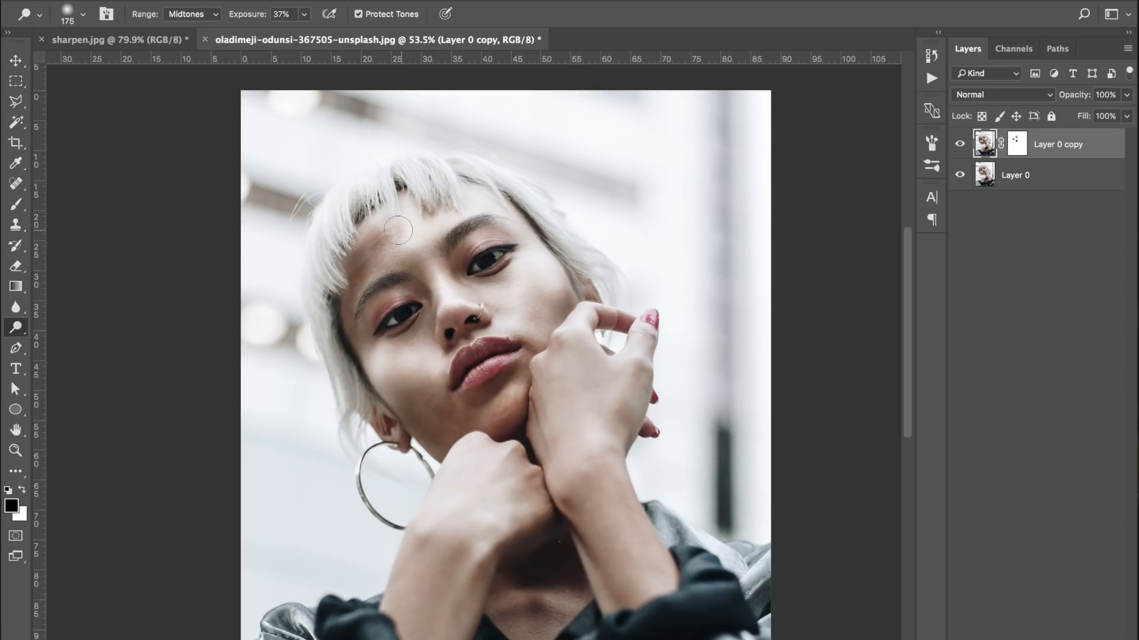
{"action": "scroll", "coordinate": [397, 230], "scroll_direction": "up", "scroll_amount": 4}
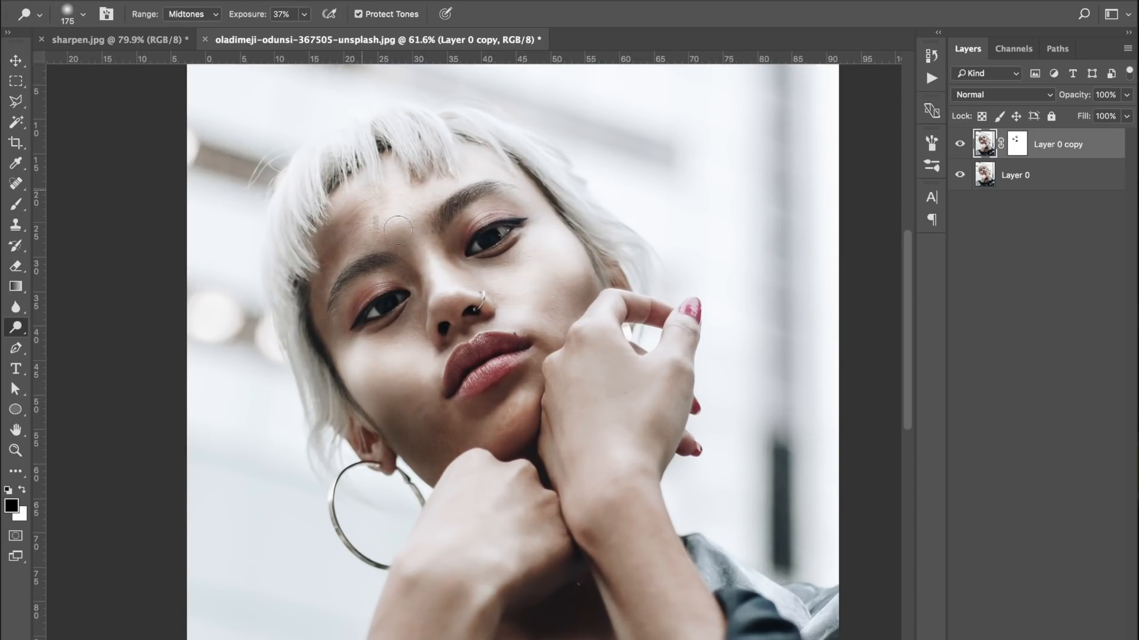
{"action": "scroll", "coordinate": [398, 229], "scroll_direction": "up", "scroll_amount": 1}
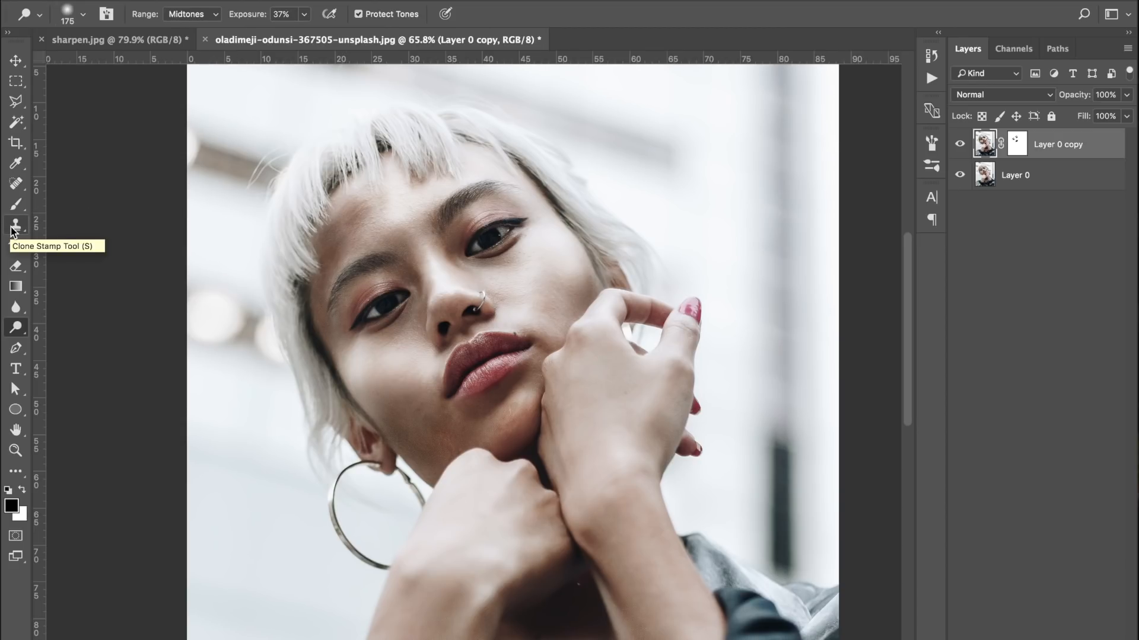
Switch to the sharpen.jpg document and reduce the Dodge brush size to 80 for work on the face
{"action": "left_click", "coordinate": [103, 43]}
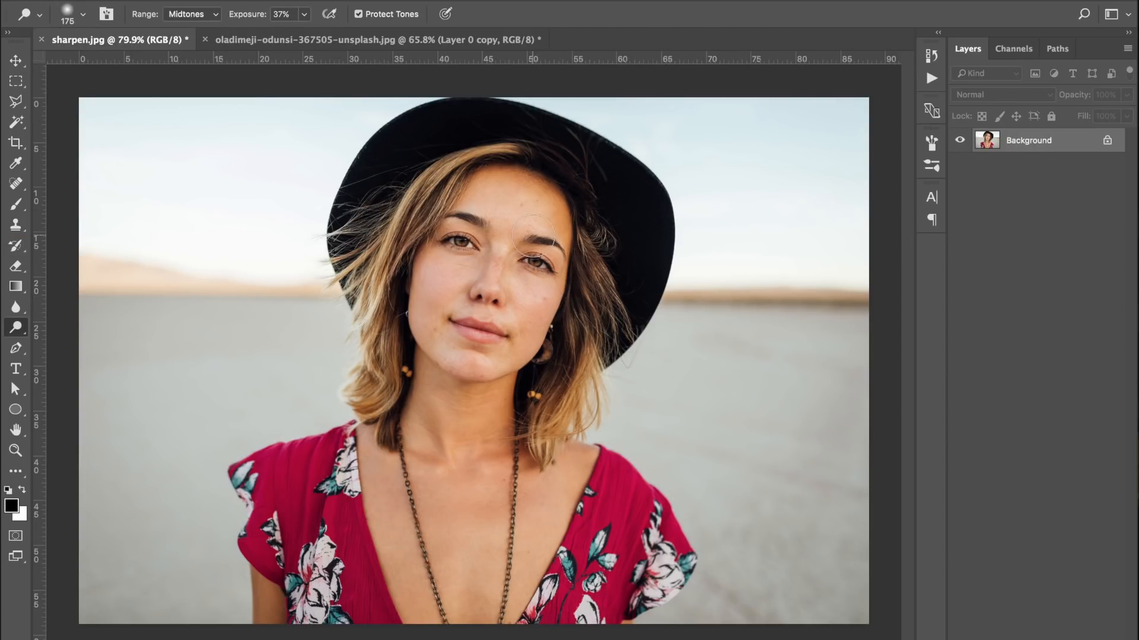
{"action": "scroll", "coordinate": [504, 286], "scroll_direction": "up", "scroll_amount": 1}
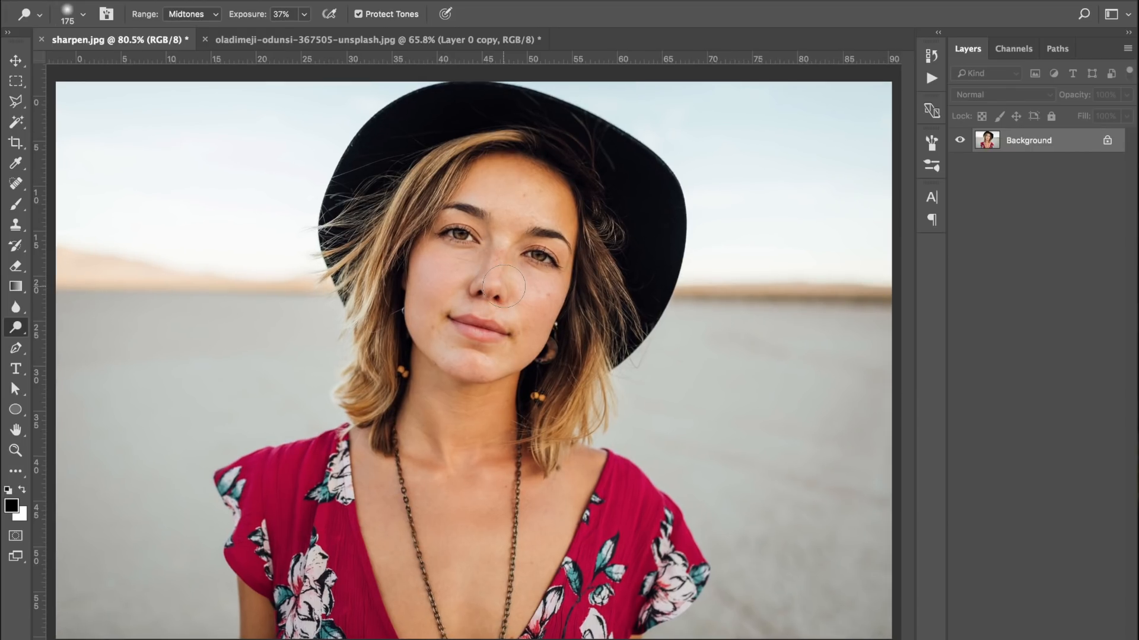
{"action": "scroll", "coordinate": [504, 286], "scroll_direction": "up", "scroll_amount": 4}
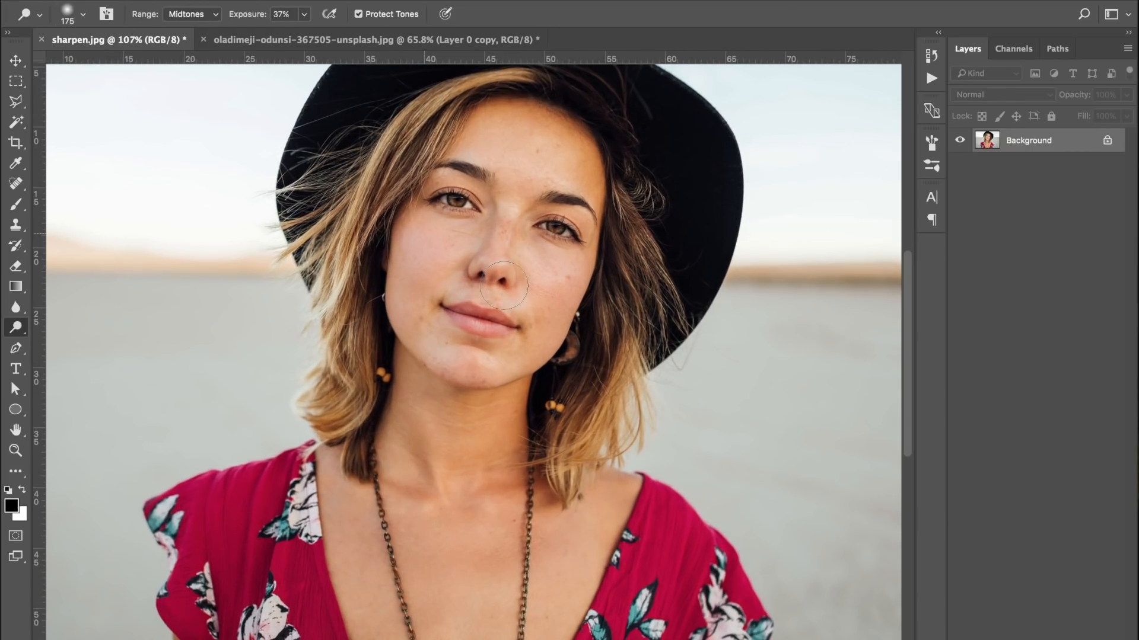
{"action": "scroll", "coordinate": [503, 286], "scroll_direction": "up", "scroll_amount": 2}
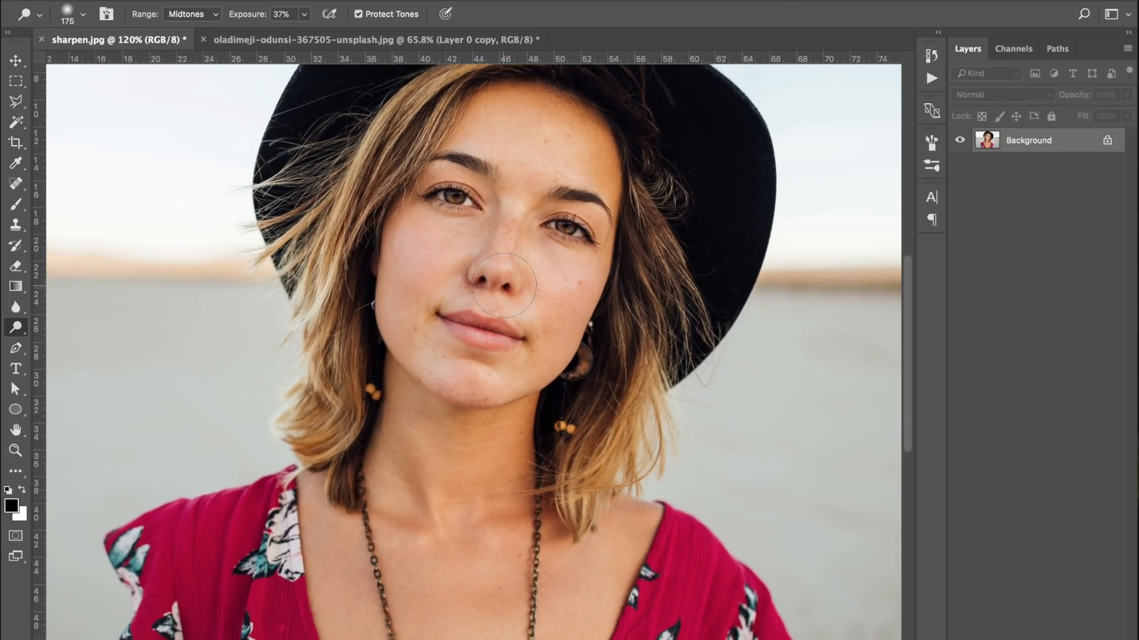
{"action": "scroll", "coordinate": [503, 286], "scroll_direction": "up", "scroll_amount": 3}
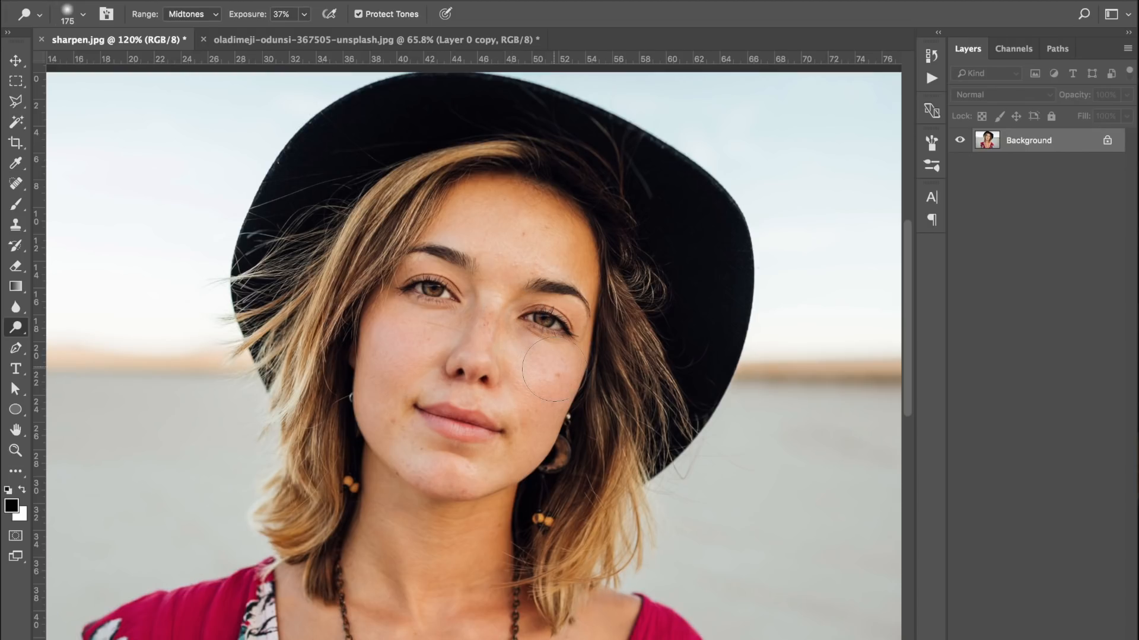
{"action": "key", "text": "bracketleft"}
{"action": "key", "text": "bracketleft"}
{"action": "key", "text": "bracketleft"}
{"action": "key", "text": "bracketleft"}
{"action": "key", "text": "bracketleft"}
Activate the Clone Stamp tool, unlock the Background layer of sharpen.jpg and duplicate it
{"action": "left_click", "coordinate": [16, 226]}
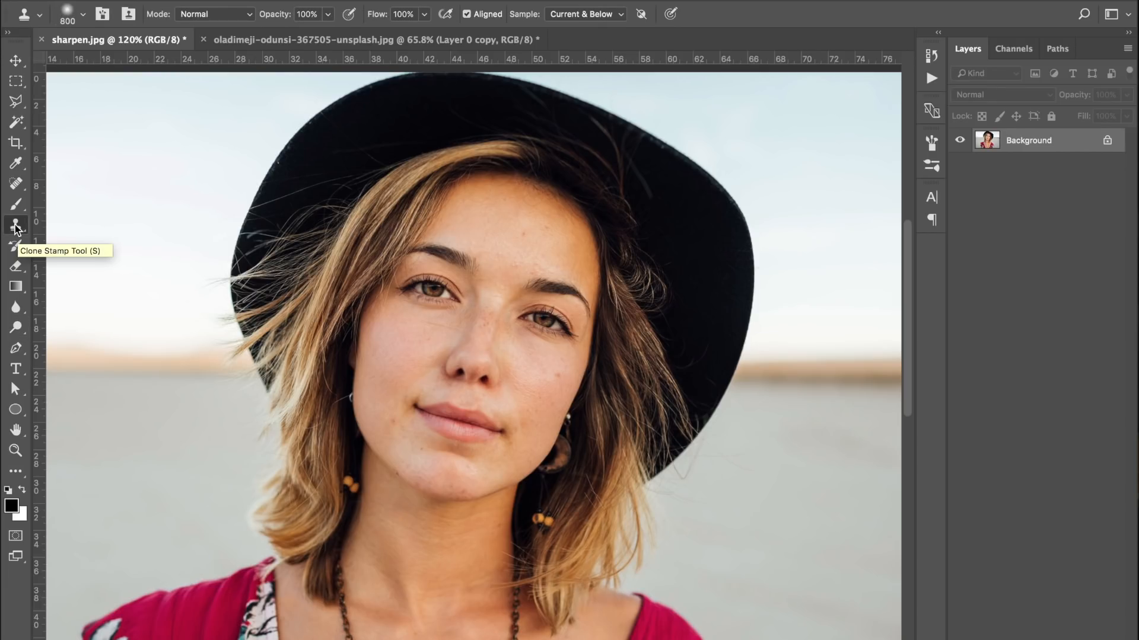
{"action": "left_click", "coordinate": [1107, 140]}
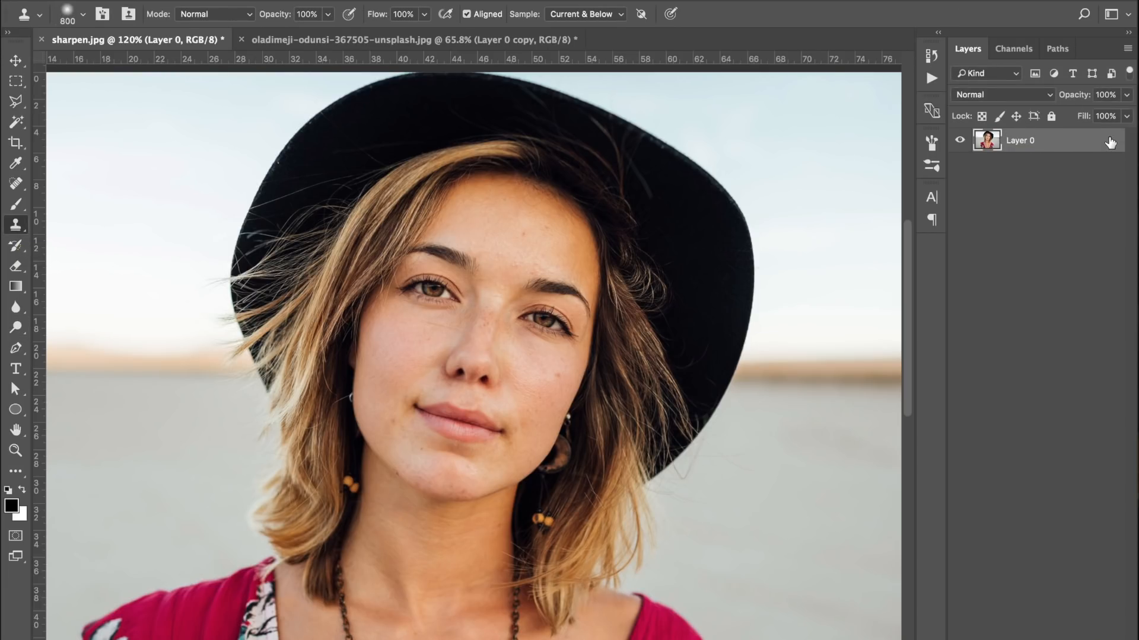
{"action": "key", "text": "super+j"}
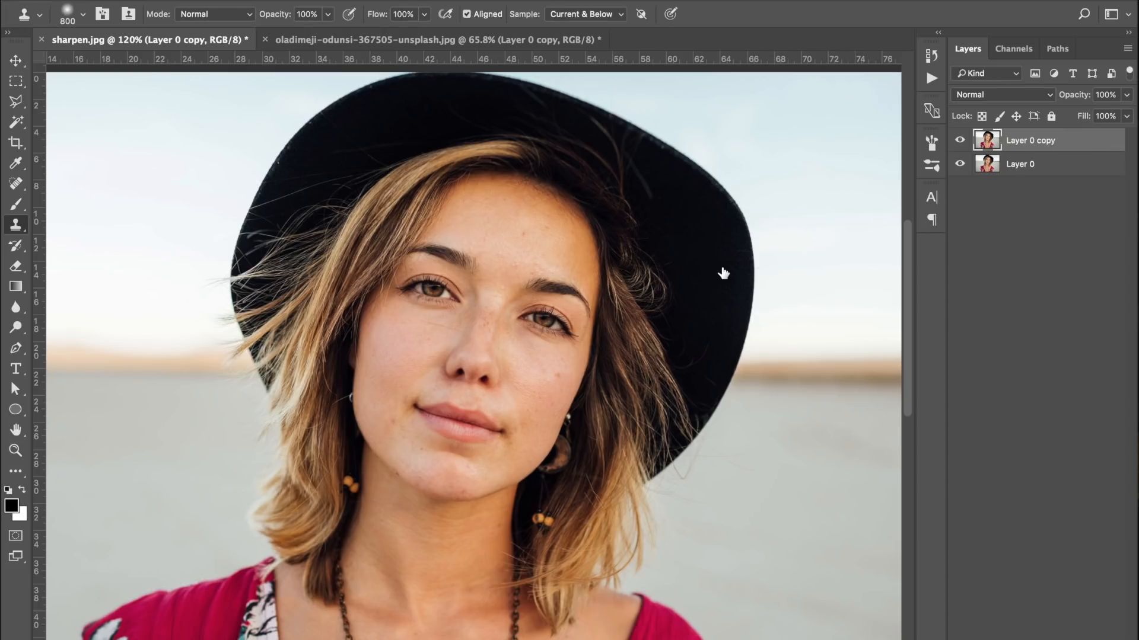
Reduce the Clone Stamp brush size to 45 for retouching small blemishes on the face
{"action": "key", "text": "bracketleft"}
{"action": "key", "text": "bracketleft"}
{"action": "key", "text": "bracketleft"}
{"action": "key", "text": "bracketleft"}
{"action": "key", "text": "bracketleft"}
{"action": "key", "text": "bracketleft"}
{"action": "key", "text": "bracketleft"}
{"action": "key", "text": "bracketleft"}
{"action": "key", "text": "bracketleft"}
{"action": "key", "text": "bracketleft"}
{"action": "key", "text": "bracketleft"}
{"action": "key", "text": "bracketleft"}
{"action": "key", "text": "bracketleft"}
{"action": "key", "text": "bracketleft"}
{"action": "key", "text": "bracketleft"}
{"action": "left_click", "coordinate": [556, 376]}
{"action": "scroll", "coordinate": [610, 398], "scroll_direction": "up", "scroll_amount": 2}
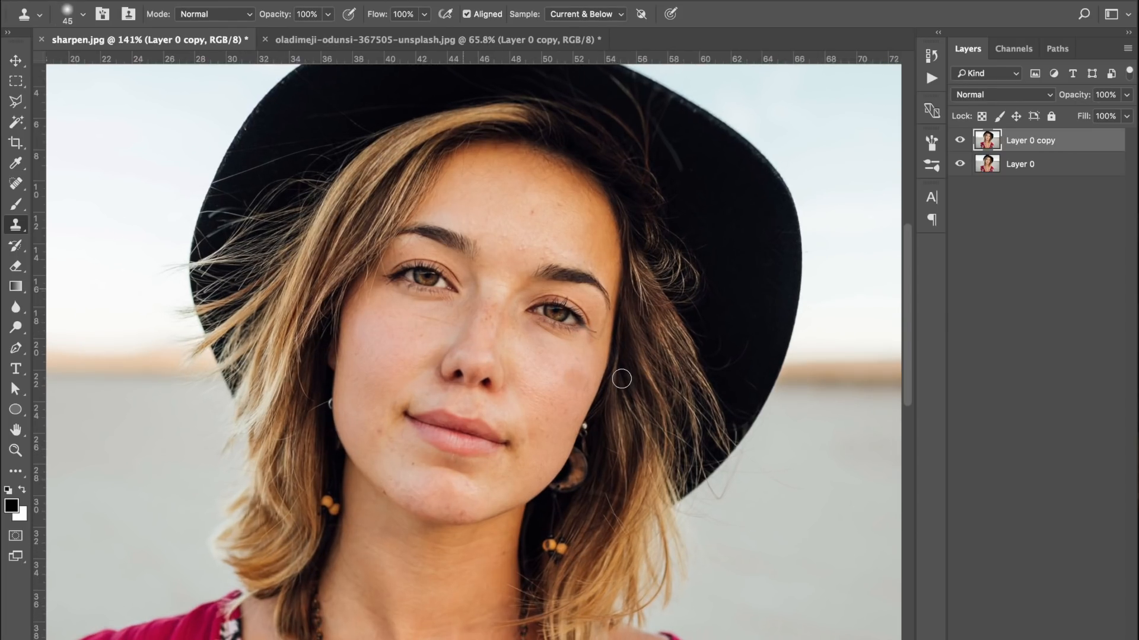
{"action": "scroll", "coordinate": [620, 383], "scroll_direction": "up", "scroll_amount": 1}
{"action": "scroll", "coordinate": [612, 412], "scroll_direction": "up", "scroll_amount": 1}
{"action": "scroll", "coordinate": [611, 415], "scroll_direction": "up", "scroll_amount": 1}
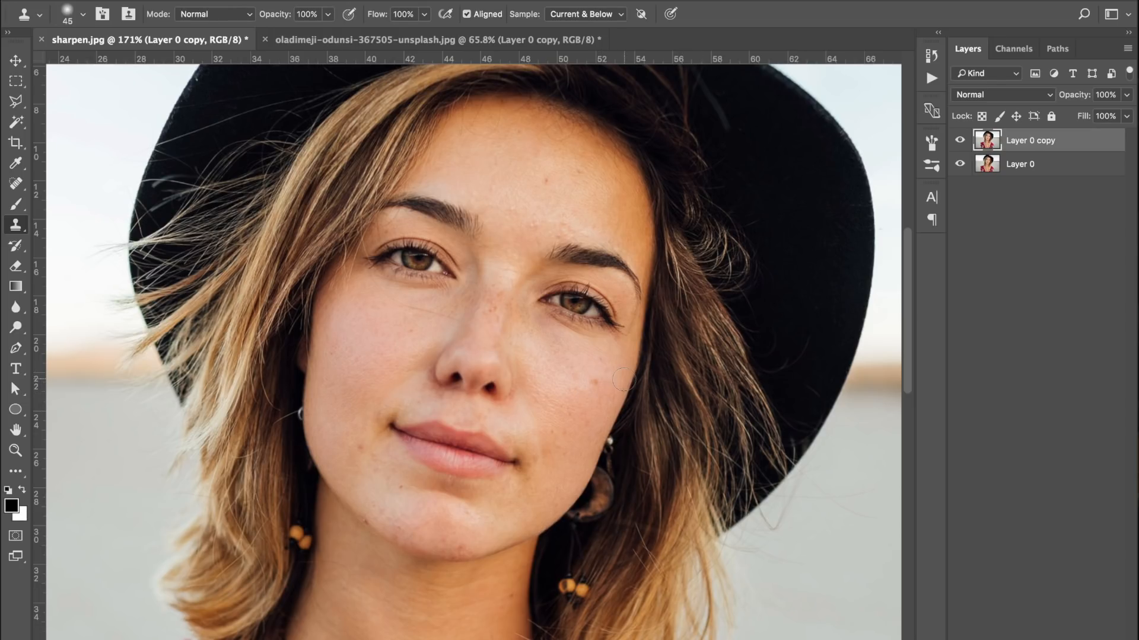
{"action": "left_click", "coordinate": [566, 388], "text": "alt"}
{"action": "left_click", "coordinate": [594, 384]}
{"action": "key", "text": "super+z"}
{"action": "key", "text": "super+z"}
Clone clean forehead skin over the mole on the shaded cheek and over the two dark spots on the forehead
{"action": "left_click", "coordinate": [577, 192], "text": "alt"}
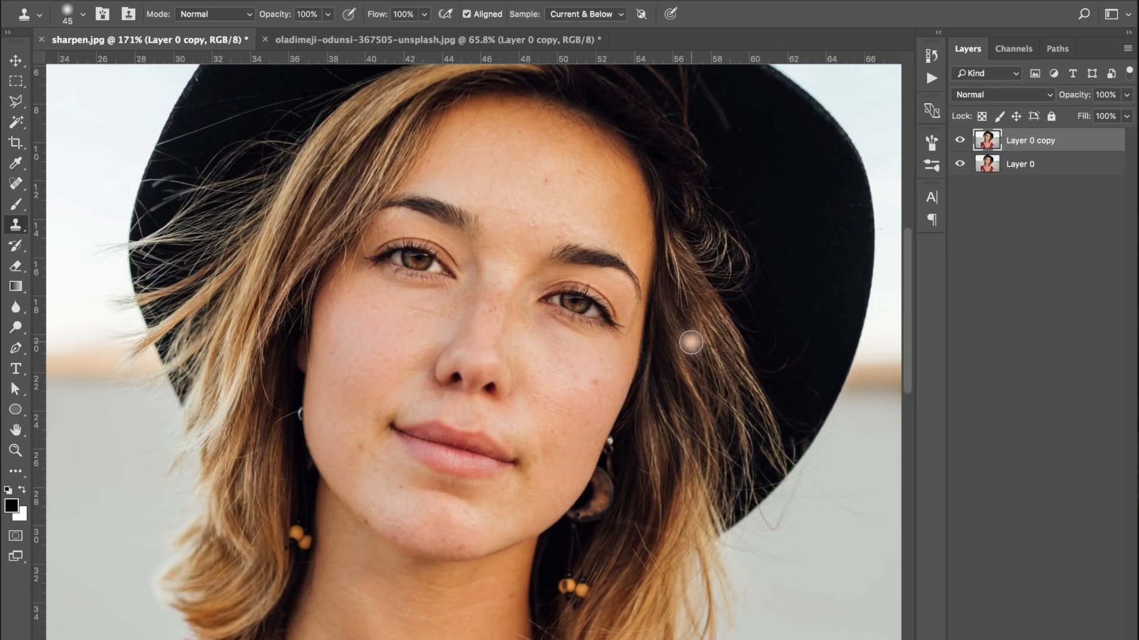
{"action": "left_click", "coordinate": [593, 383]}
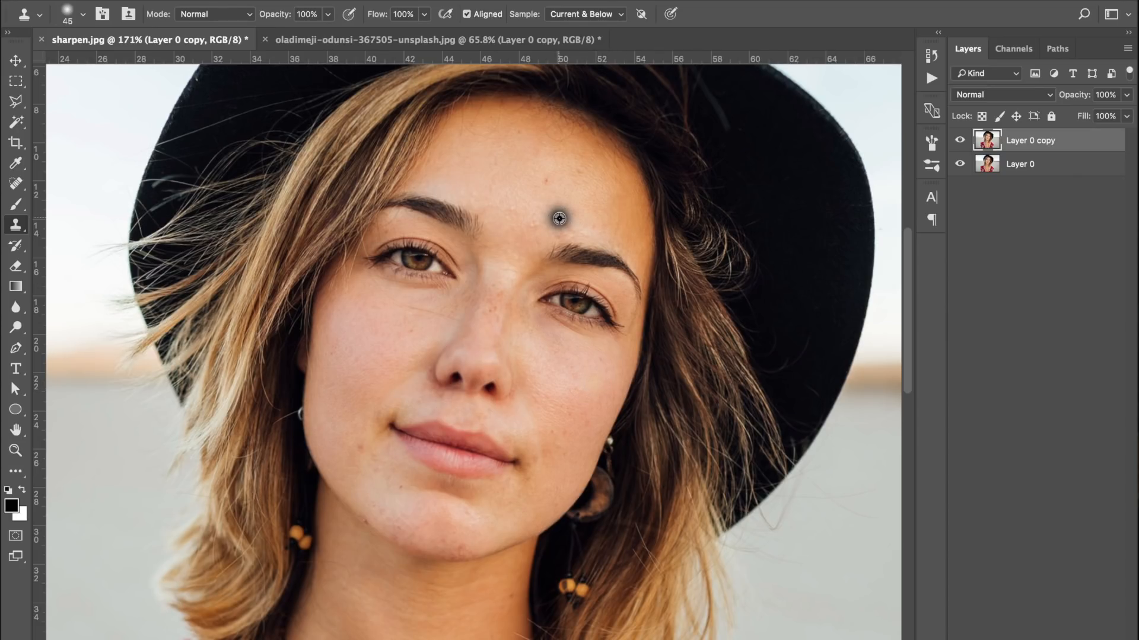
{"action": "left_click", "coordinate": [568, 198], "text": "alt"}
{"action": "left_click", "coordinate": [545, 179]}
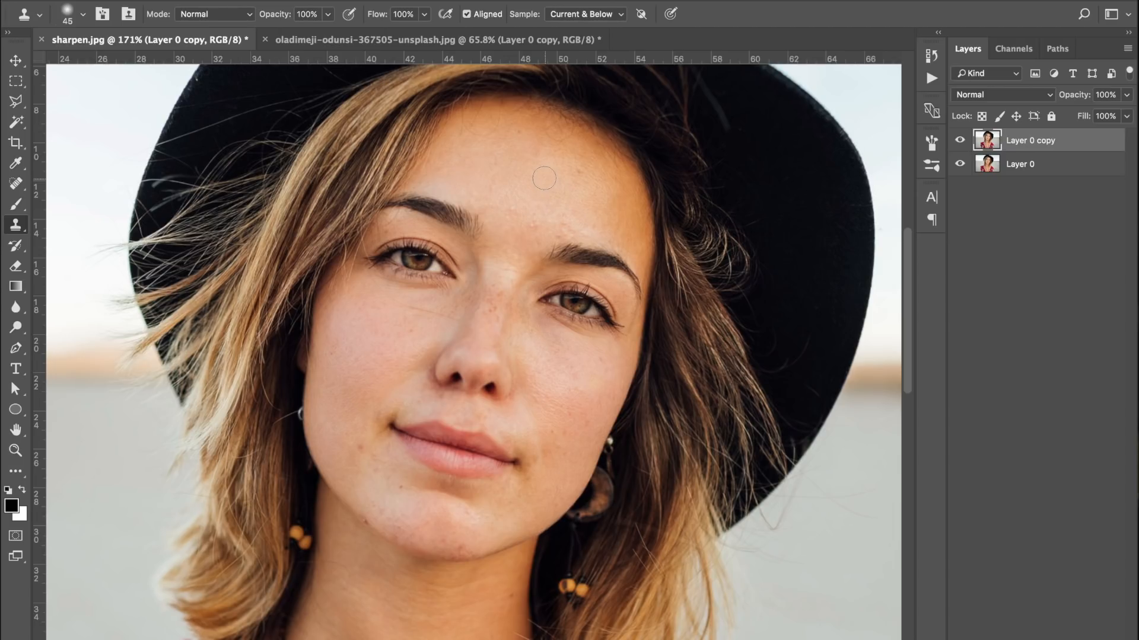
{"action": "left_click", "coordinate": [585, 172]}
Clone away the small blemishes across the upper forehead near the hairline
{"action": "left_click", "coordinate": [327, 287]}
{"action": "left_click", "coordinate": [519, 131]}
{"action": "left_click", "coordinate": [416, 245]}
{"action": "key", "text": "super+z"}
{"action": "left_click", "coordinate": [502, 177], "text": "alt"}
{"action": "left_click", "coordinate": [476, 136]}
{"action": "left_click", "coordinate": [466, 137]}
{"action": "left_click", "coordinate": [516, 120]}
{"action": "left_click", "coordinate": [516, 118]}
Sample clean skin and clone over the remaining marks in the middle of the forehead, undoing the last stroke
{"action": "left_click", "coordinate": [438, 183]}
{"action": "left_click", "coordinate": [541, 222]}
{"action": "left_click", "coordinate": [529, 161], "text": "alt"}
{"action": "left_click", "coordinate": [514, 217]}
{"action": "left_click", "coordinate": [534, 158], "text": "alt"}
{"action": "left_click_drag", "start_coordinate": [522, 140], "coordinate": [521, 130]}
{"action": "key", "text": "super+z"}
{"action": "key", "text": "super+shift+z"}
{"action": "key", "text": "super+z"}
Clone away the remaining blemishes just above the eyebrows, beside the mouth and on the chin
{"action": "left_click", "coordinate": [456, 231]}
{"action": "left_click", "coordinate": [534, 225], "text": "alt"}
{"action": "left_click", "coordinate": [510, 215]}
{"action": "left_click", "coordinate": [338, 427], "text": "alt"}
{"action": "left_click", "coordinate": [401, 490]}
{"action": "left_click", "coordinate": [448, 546]}
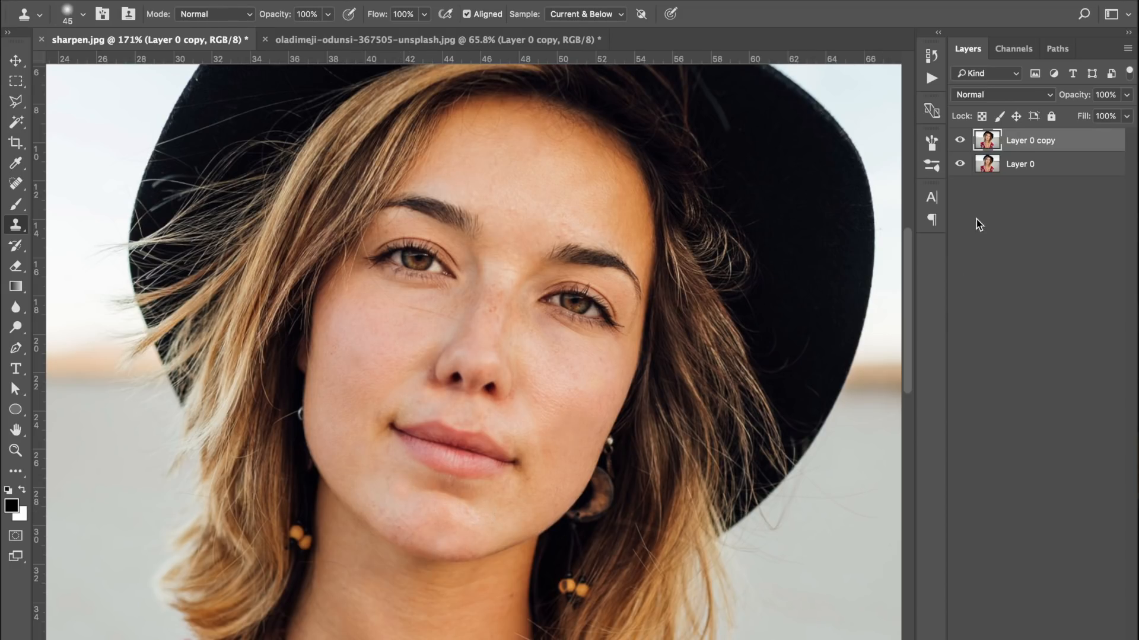
Compare the face before and after the blemish cleanup by toggling the visibility of Layer 0 copy
{"action": "left_click", "coordinate": [960, 141]}
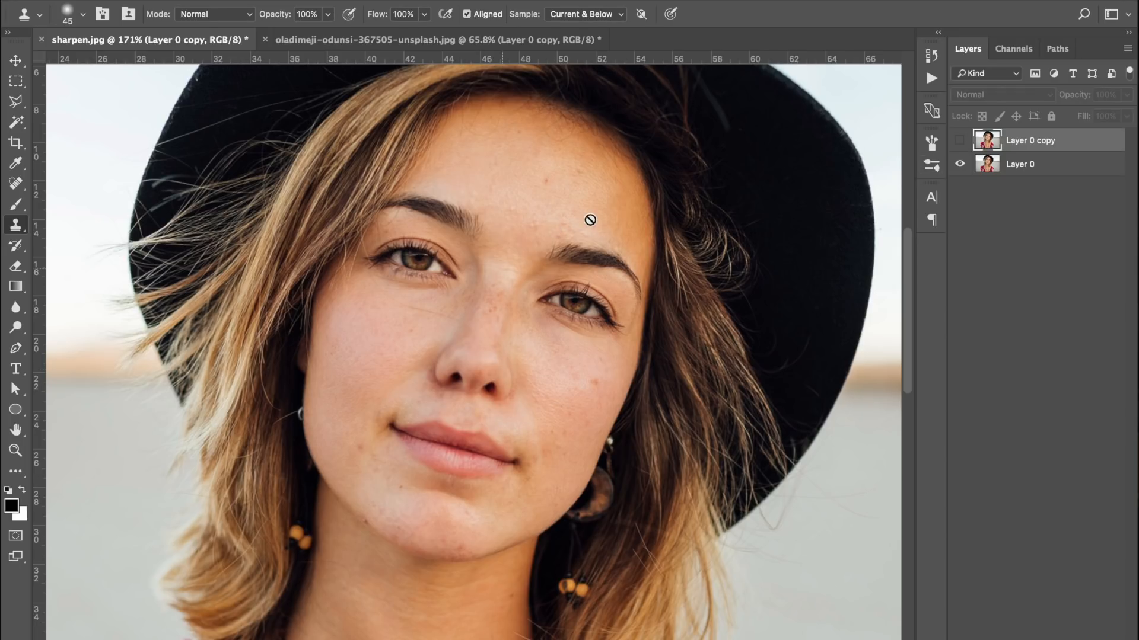
{"action": "left_click", "coordinate": [960, 142]}
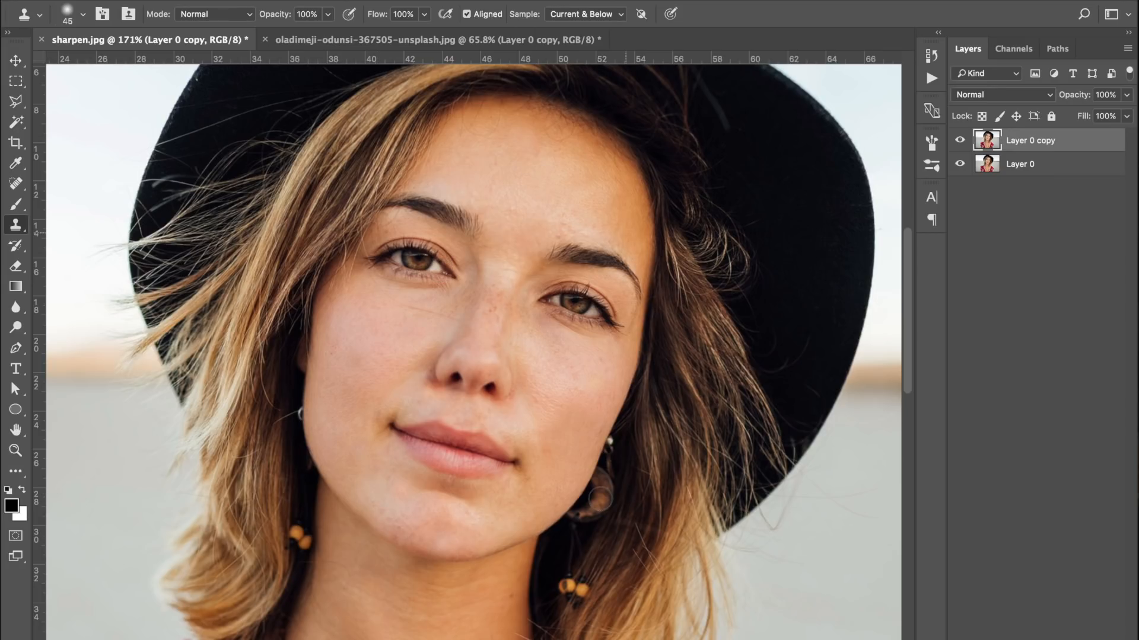
{"action": "left_click", "coordinate": [960, 141]}
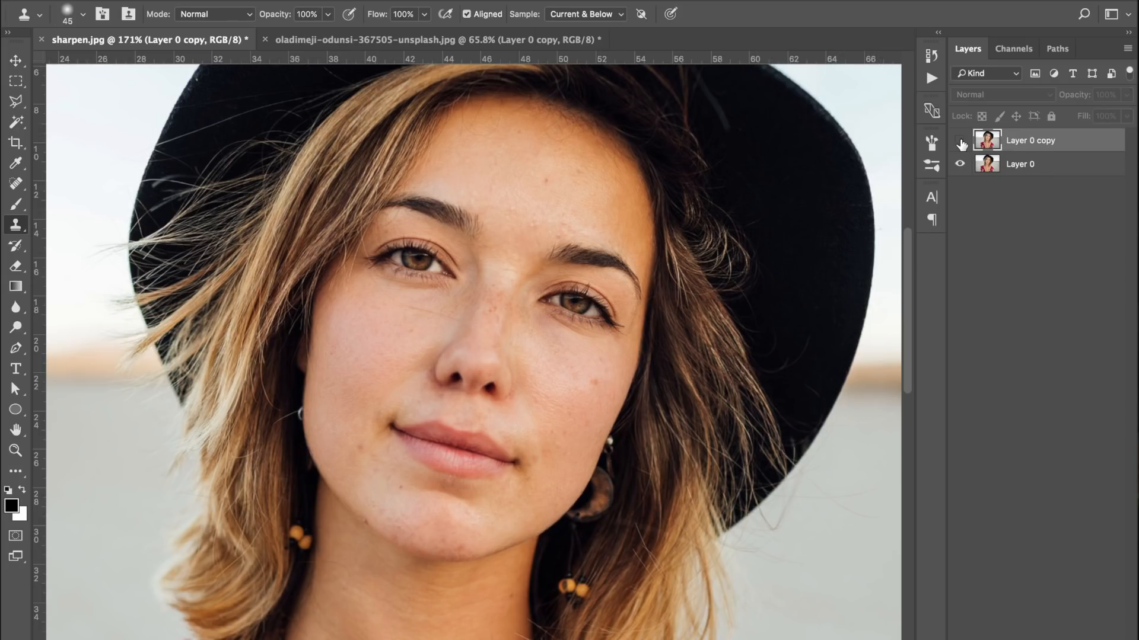
{"action": "left_click", "coordinate": [960, 143]}
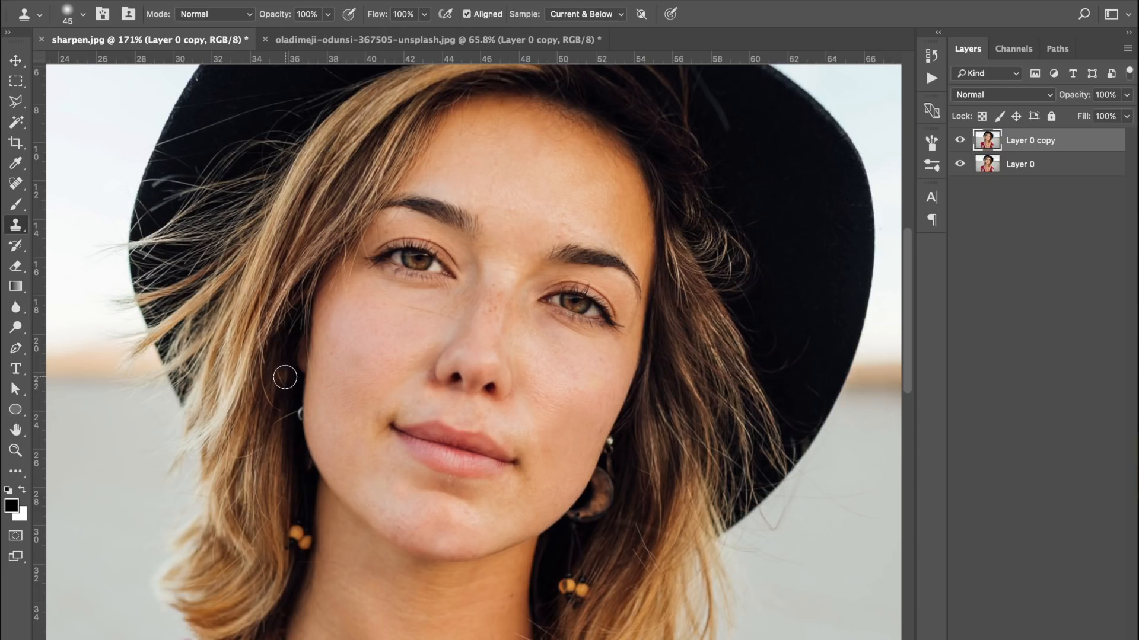
Switch to the other open document with the blonde portrait
{"action": "scroll", "coordinate": [285, 377], "scroll_direction": "down", "scroll_amount": 2}
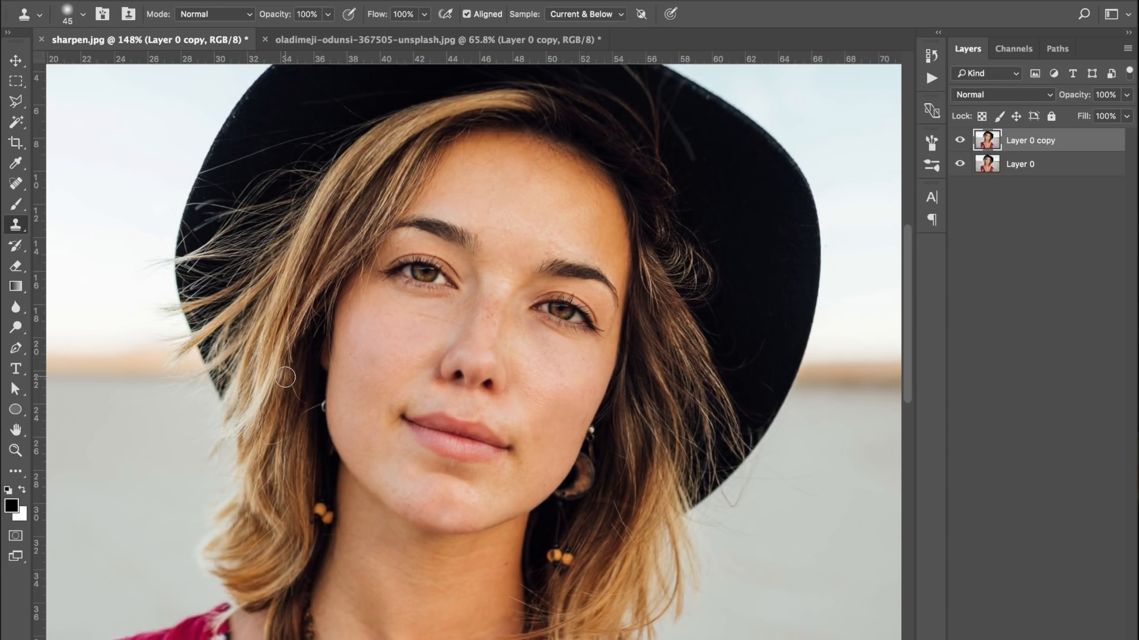
{"action": "left_click", "coordinate": [383, 40]}
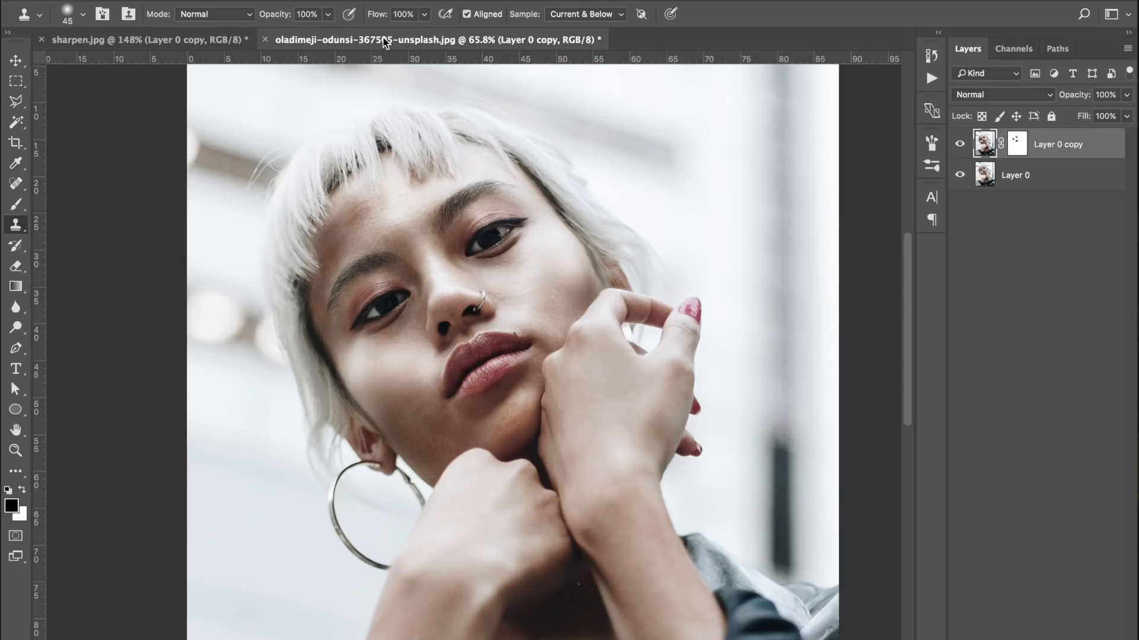